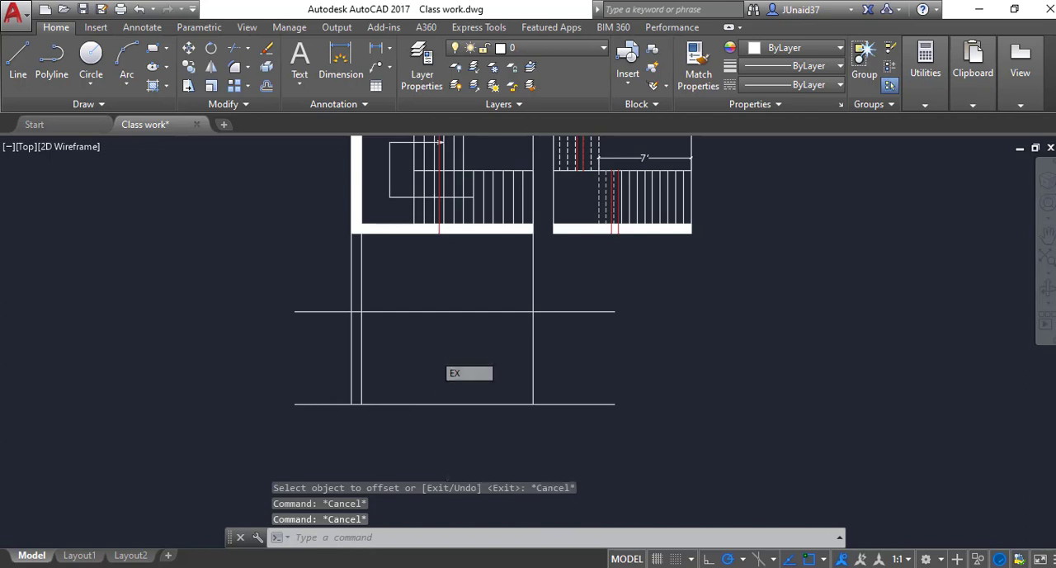
Step: Draw vertical construction lines through the four riser lines nearest the right end of the lower flight in the left stair plan
text(l)
key(Return)
scroll(491, 259, up, 4)
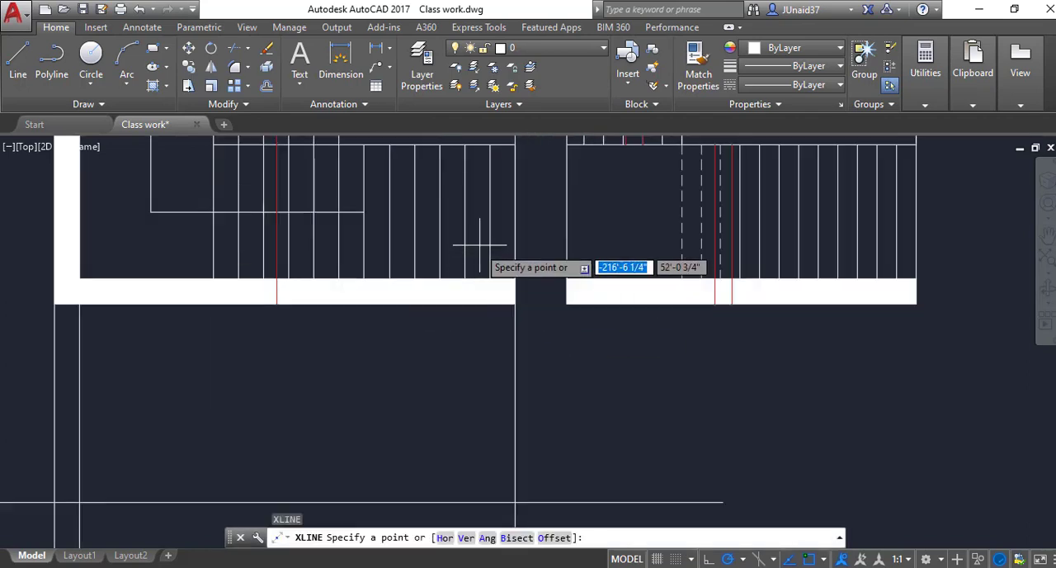
key(Return)
click(465, 224)
click(466, 232)
key(Return)
key(Return)
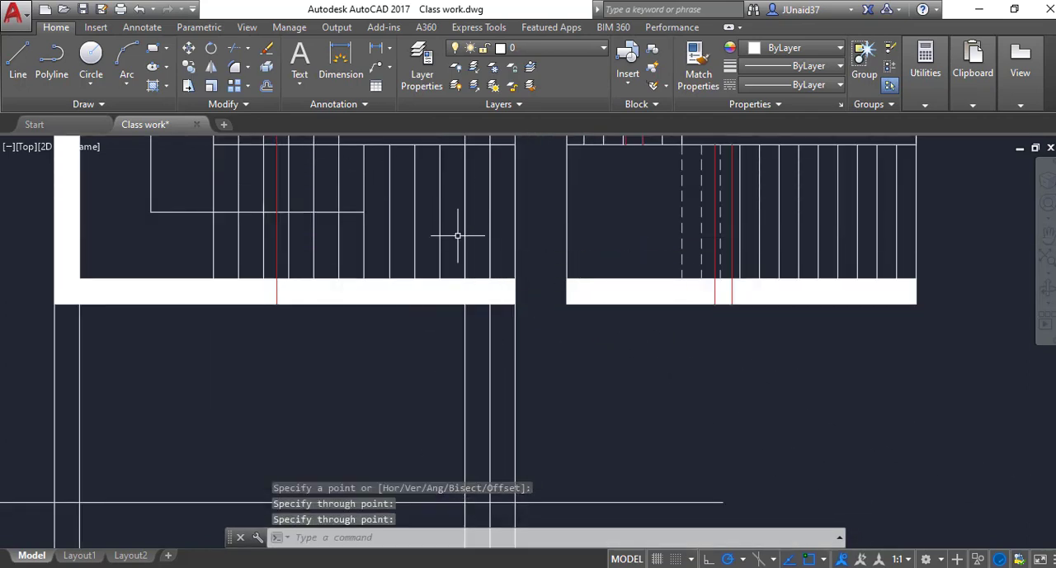
click(440, 212)
click(439, 219)
key(Return)
key(Return)
click(415, 203)
click(414, 216)
key(Return)
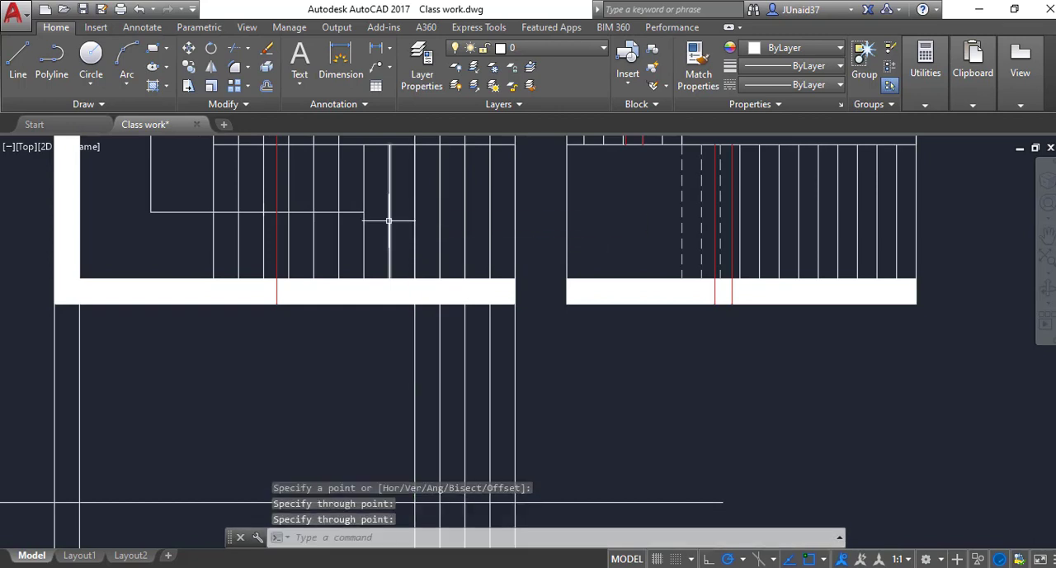
Step: Add vertical construction lines through the next four riser lines leftward in the left stair plan
key(Return)
click(390, 221)
click(389, 231)
key(Return)
key(Return)
click(365, 212)
click(367, 229)
key(Return)
click(338, 231)
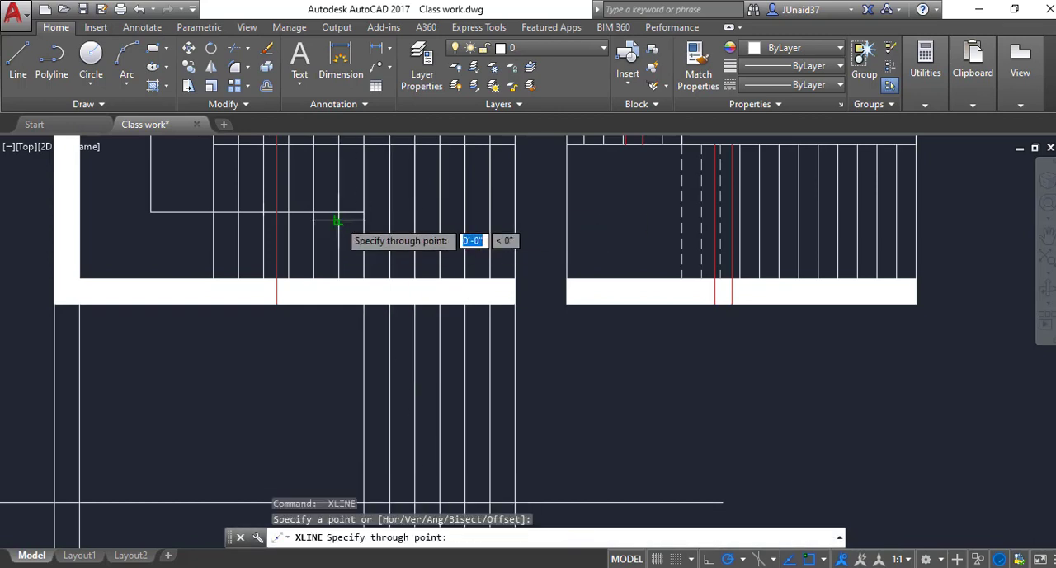
click(339, 238)
key(Return)
key(Return)
click(314, 229)
click(314, 236)
key(Return)
key(Return)
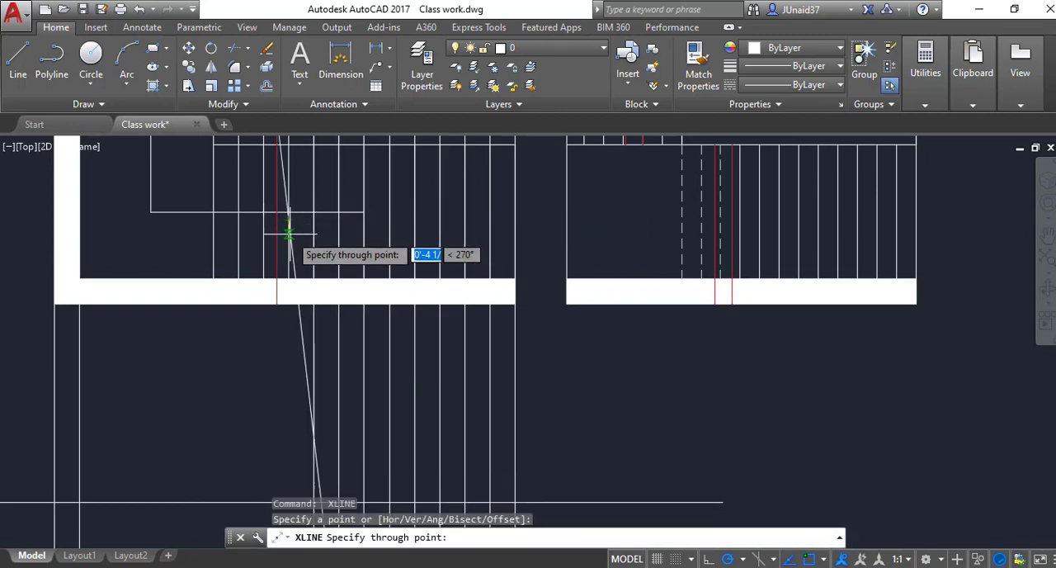
Step: Add vertical construction lines through the remaining four riser lines near the landing of the left stair plan
scroll(297, 238, down, 3)
scroll(321, 243, up, 3)
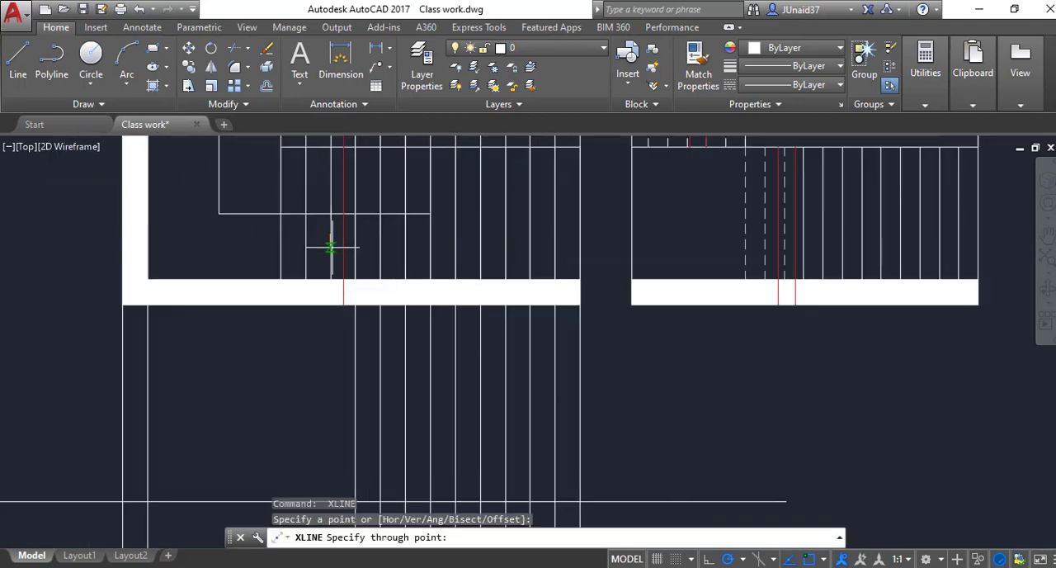
click(332, 247)
key(Return)
key(Return)
click(307, 225)
click(306, 236)
key(Return)
key(Return)
click(282, 240)
click(281, 250)
Step: Add a linear dimension in the right plan from the slab-level line to the dashed riser where the 7' dimension starts
scroll(314, 254, down, 4)
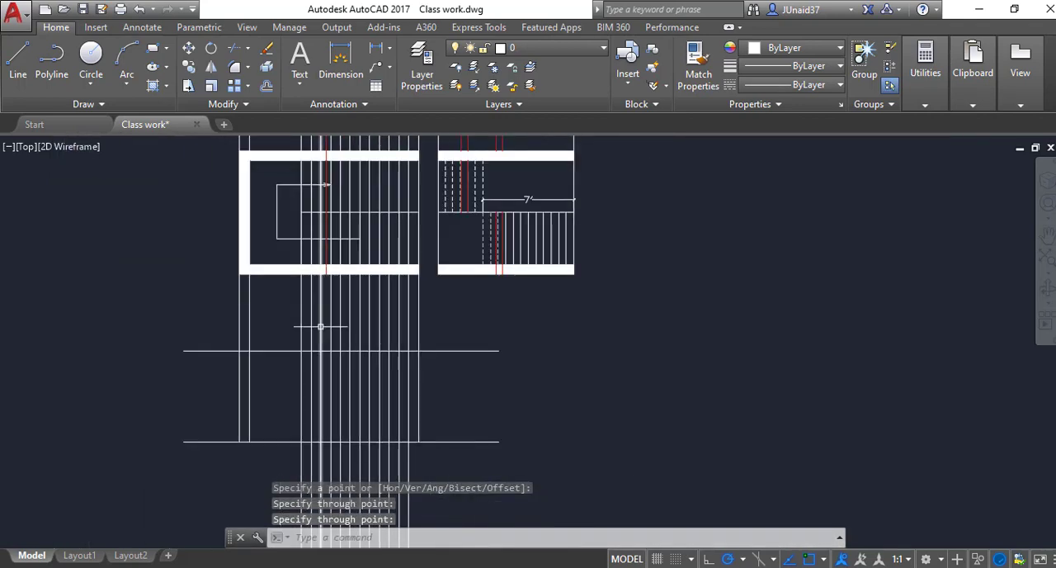
scroll(372, 339, down, 2)
scroll(417, 346, up, 2)
scroll(424, 358, down, 4)
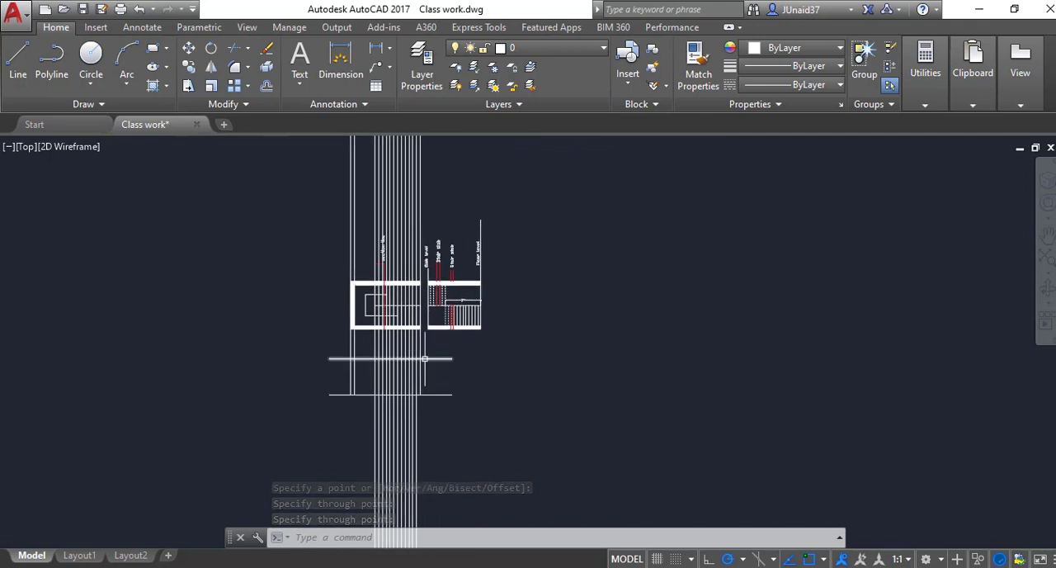
scroll(380, 331, up, 4)
scroll(411, 274, down, 2)
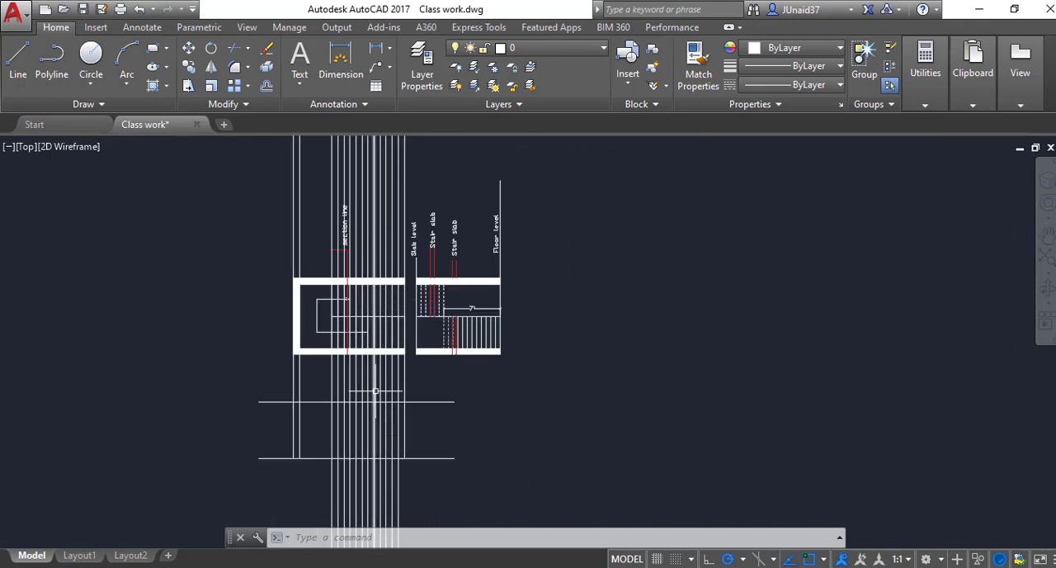
scroll(442, 359, up, 4)
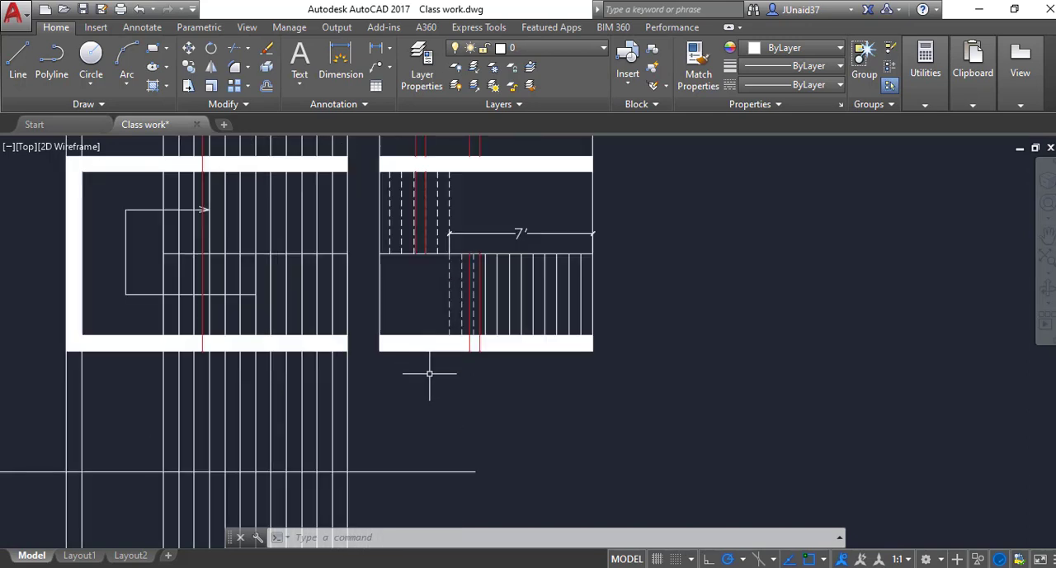
text(dli)
key(Return)
click(449, 279)
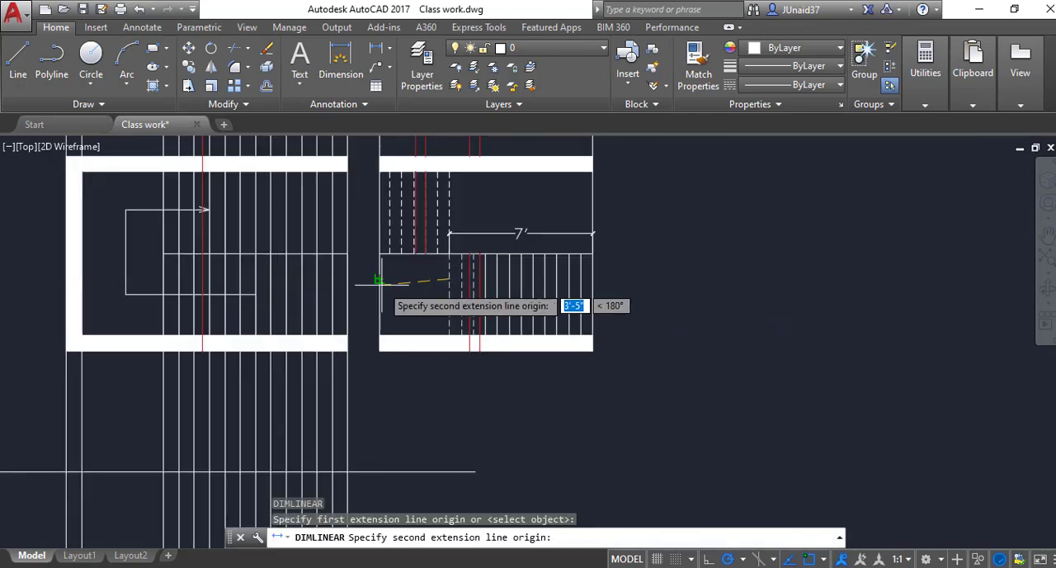
click(382, 285)
click(383, 268)
scroll(427, 289, down, 2)
middle_drag(434, 291, 512, 261)
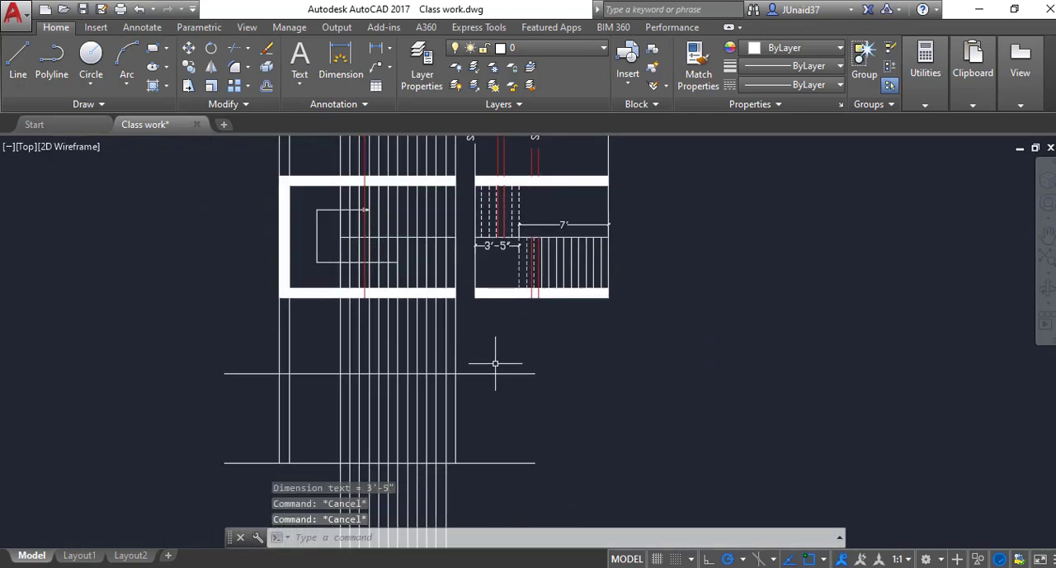
Step: Offset the upper horizontal level line below the left plan upward by 3'5"
text(o)
key(Return)
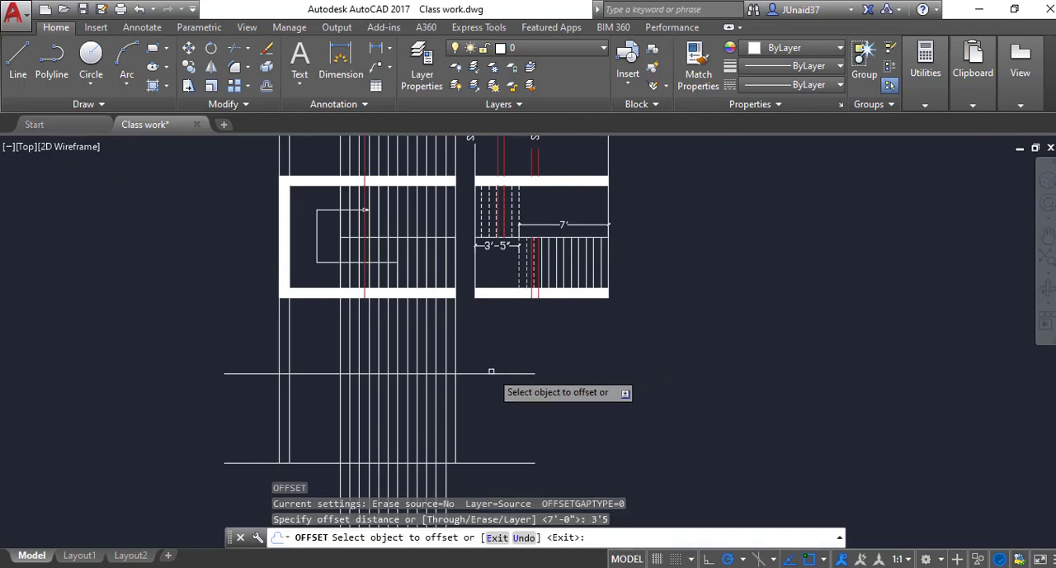
click(492, 372)
click(490, 355)
scroll(467, 330, up, 4)
key(Escape)
Step: Trim the vertical projection lines in the gap between the left plan and the new top level line
key(Escape)
key(Escape)
text(tr)
key(Return)
key(Return)
click(487, 287)
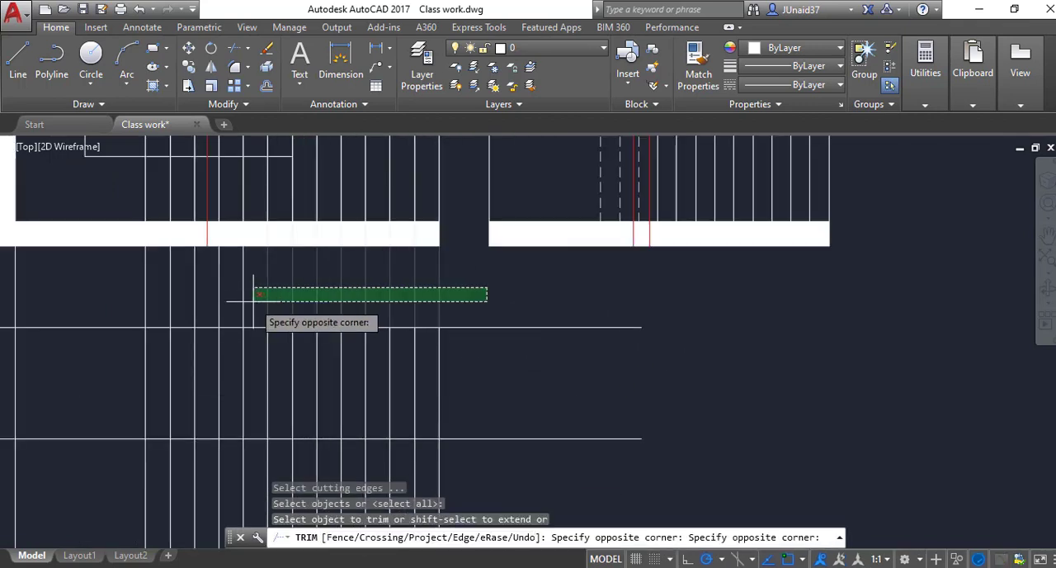
scroll(255, 303, down, 2)
click(60, 309)
scroll(253, 332, down, 4)
key(Escape)
Step: Erase the leftover projection line pieces crossing and extending above the left plan
scroll(273, 209, down, 2)
click(330, 167)
click(120, 183)
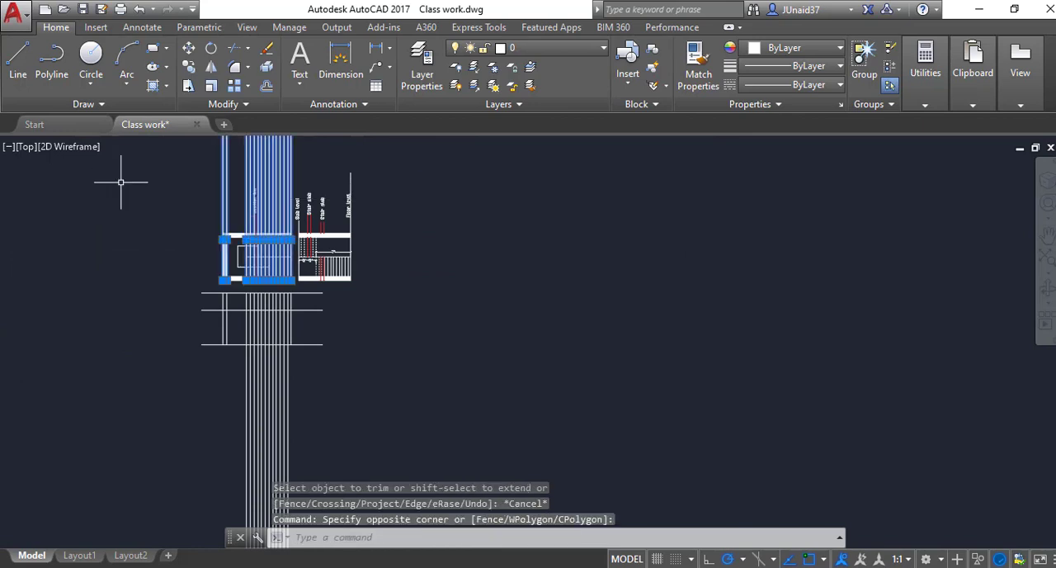
text(e)
key(Return)
scroll(388, 297, up, 3)
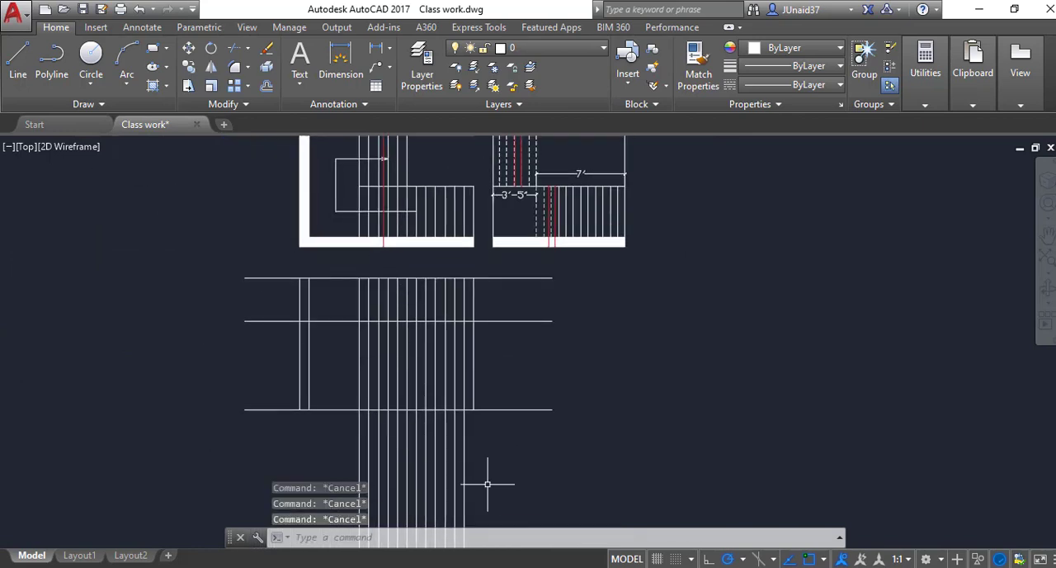
Step: Trim the riser projection lines extending below the bottom level line
text(tr)
key(Return)
key(Return)
click(526, 468)
click(325, 462)
scroll(355, 366, up, 2)
key(Escape)
key(Escape)
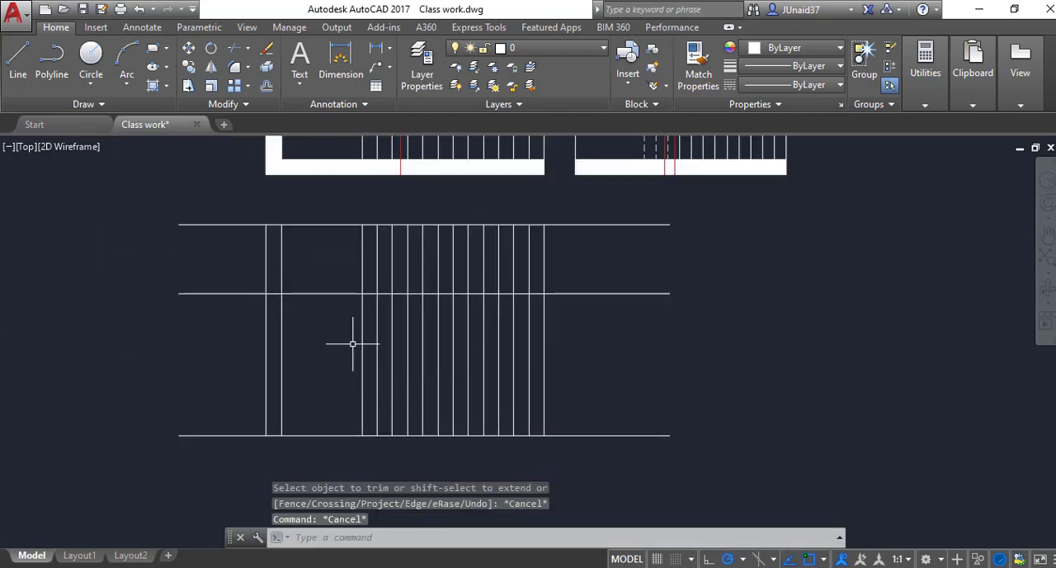
Step: Offset the bottom level line upward at 7" spacing to make the first five riser height lines
scroll(382, 342, down, 2)
scroll(471, 357, up, 4)
scroll(471, 362, down, 2)
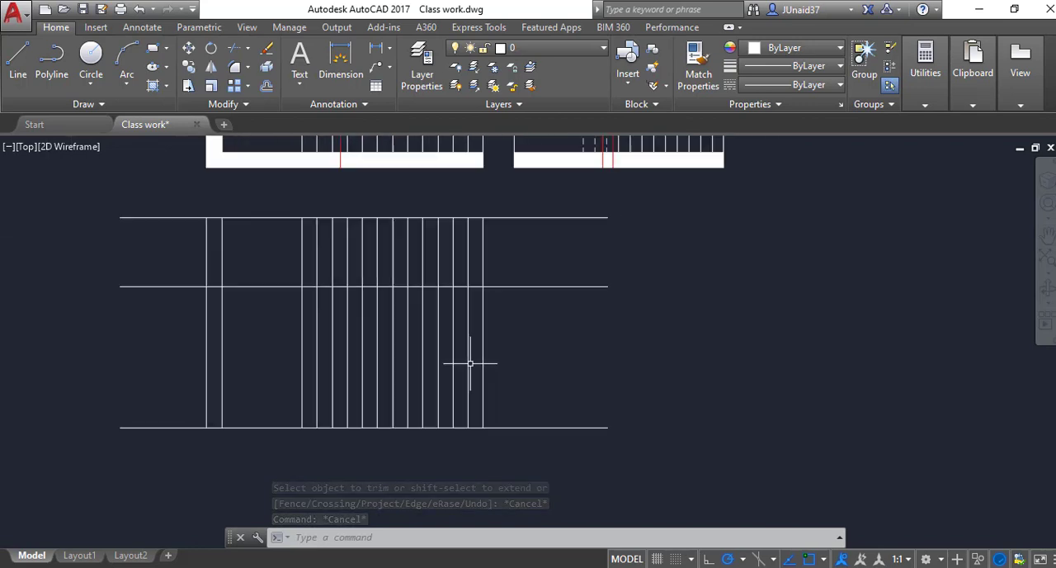
mouse_move(569, 373)
middle_down()
mouse_move(653, 404)
mouse_move(613, 425)
middle_up()
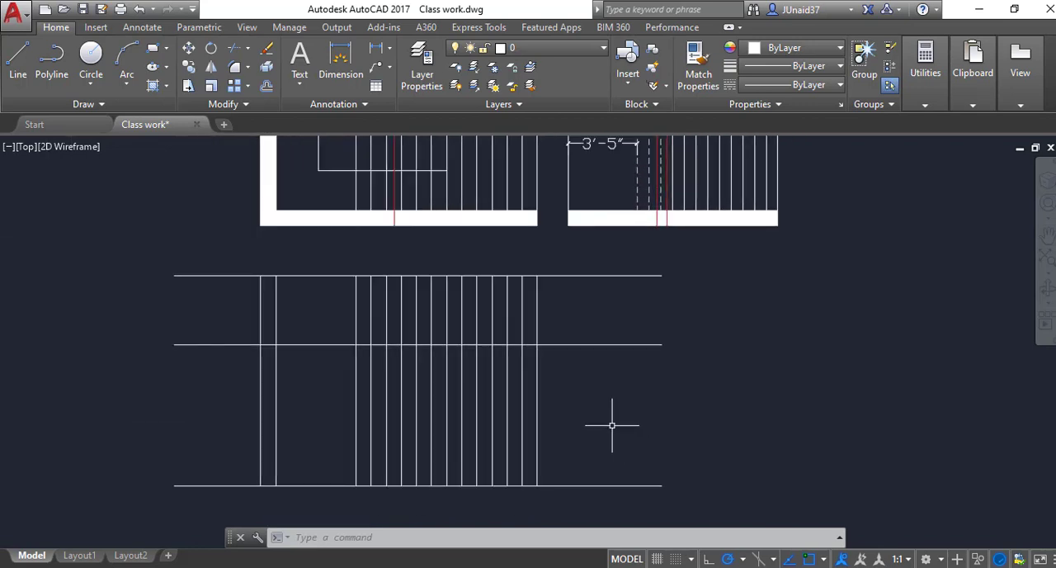
scroll(589, 449, down, 2)
scroll(571, 451, up, 2)
key(Escape)
key(Escape)
text(o)
key(Return)
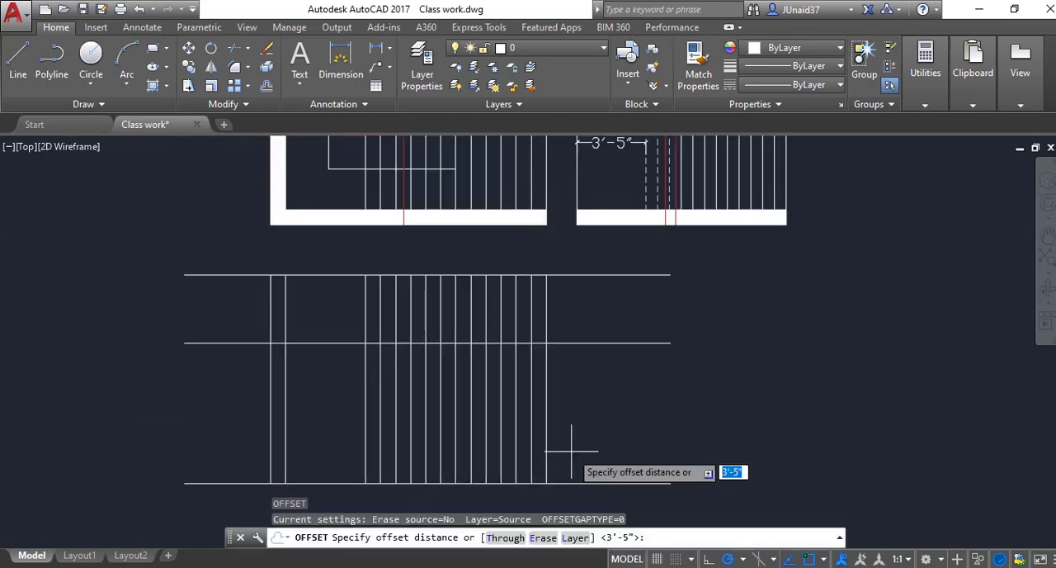
text(7)
key(Return)
scroll(564, 447, down, 2)
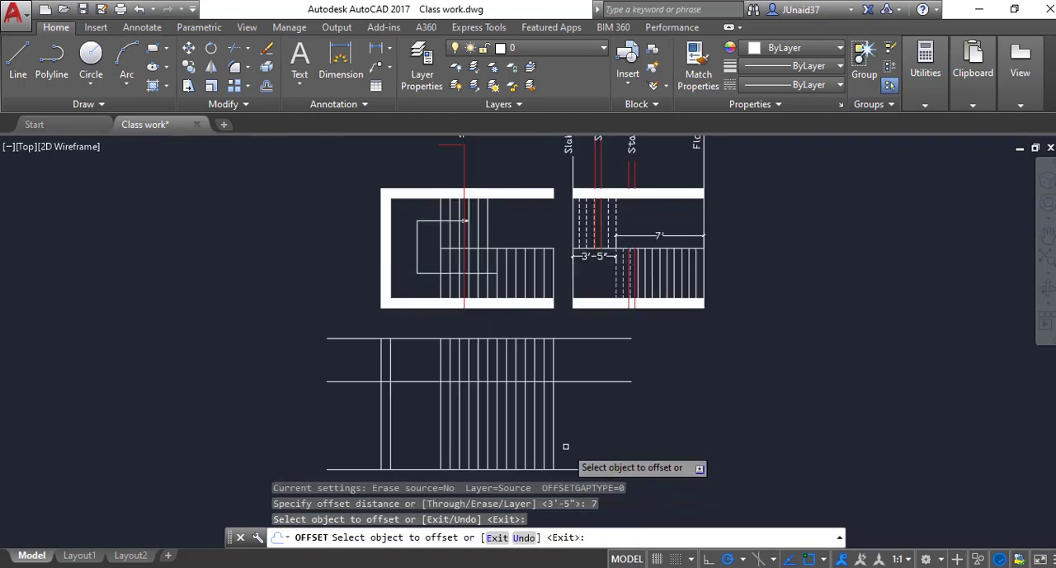
middle_drag(579, 428, 603, 330)
scroll(587, 367, up, 2)
click(587, 374)
click(587, 358)
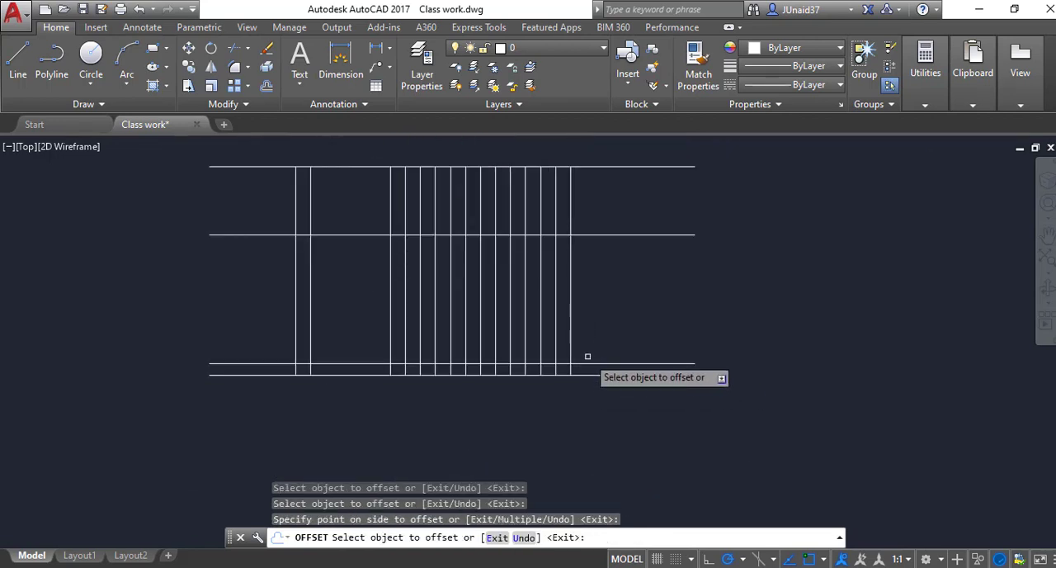
click(587, 363)
click(591, 344)
click(589, 352)
click(586, 305)
click(585, 340)
click(583, 294)
click(585, 329)
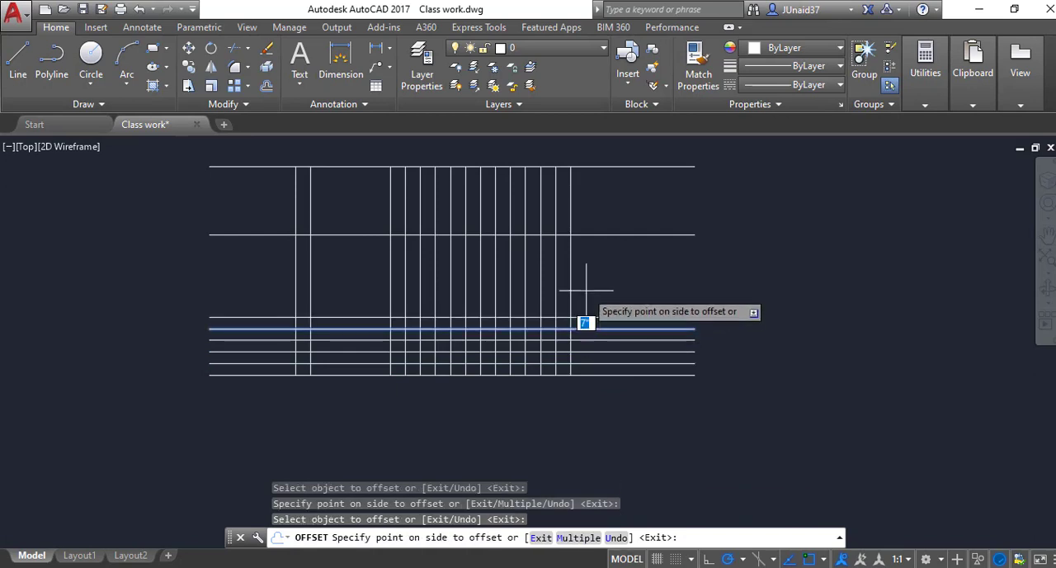
click(585, 290)
Step: Continue offsetting the riser height lines upward at 7" spacing until they reach the middle level line
click(586, 317)
click(586, 285)
click(585, 305)
click(585, 279)
click(584, 291)
click(585, 280)
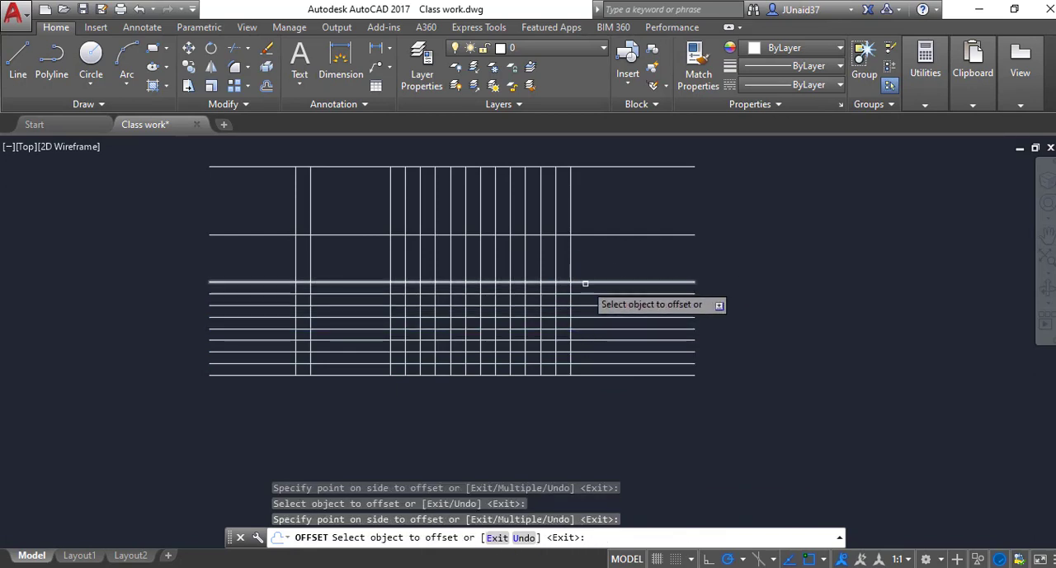
click(584, 282)
click(584, 270)
click(585, 270)
click(587, 258)
scroll(588, 258, up, 2)
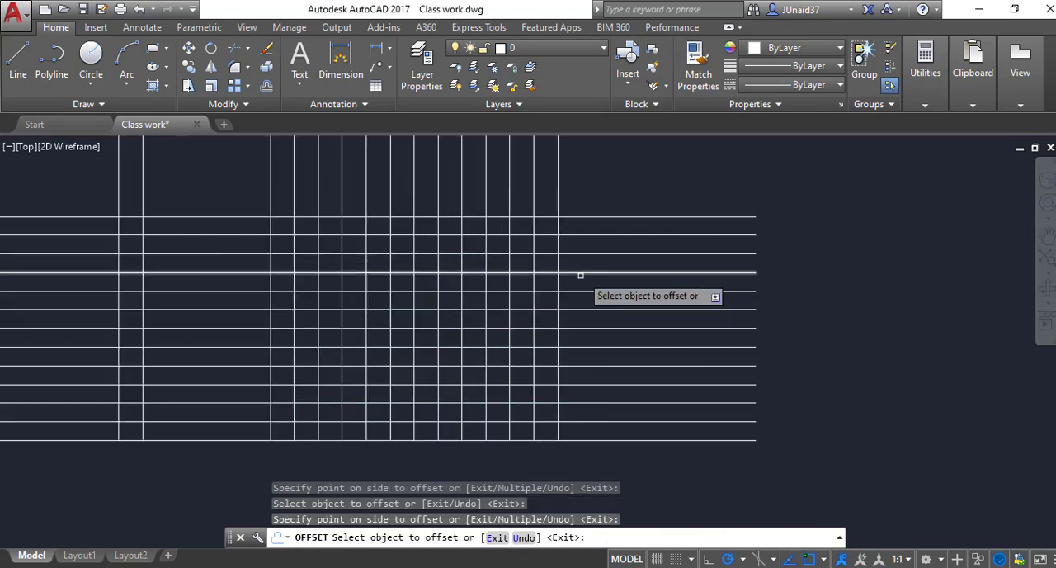
key(Escape)
Step: Undo the last erase and trim operations on the stair grid
key(ctrl+z)
key(ctrl+z)
key(ctrl+z)
key(ctrl+z)
key(ctrl+z)
Step: Trim the middle level line above the first tread and the excess grid segments along the top steps of the lower flight
scroll(402, 319, up, 2)
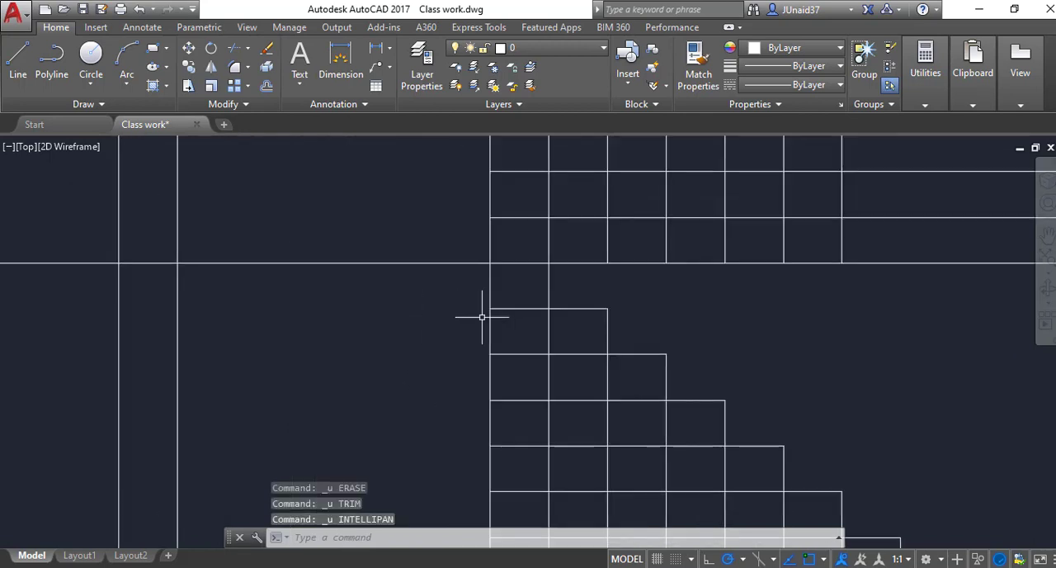
text(tr)
key(Return)
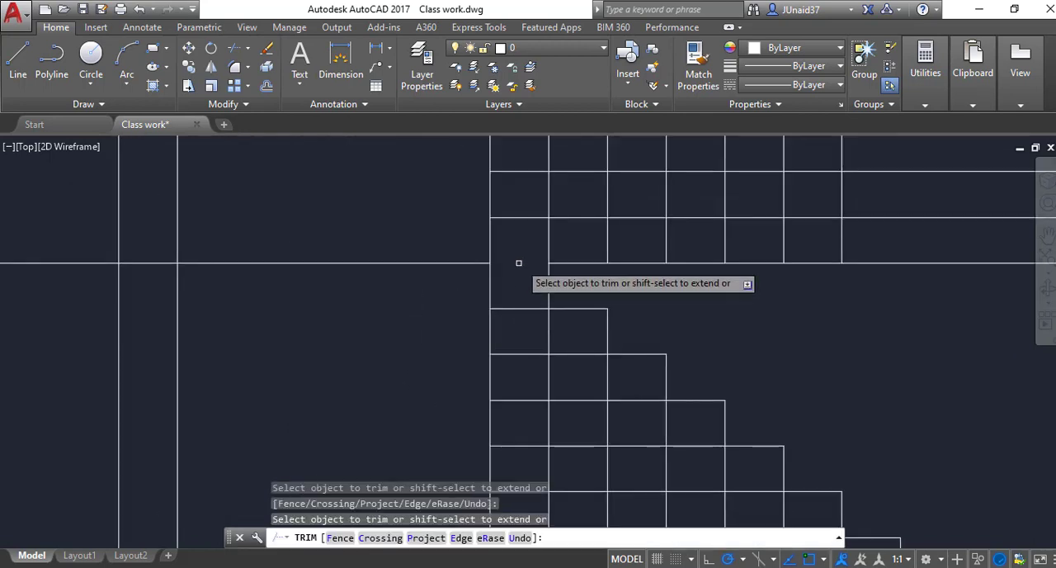
click(625, 299)
click(566, 330)
click(679, 318)
click(637, 366)
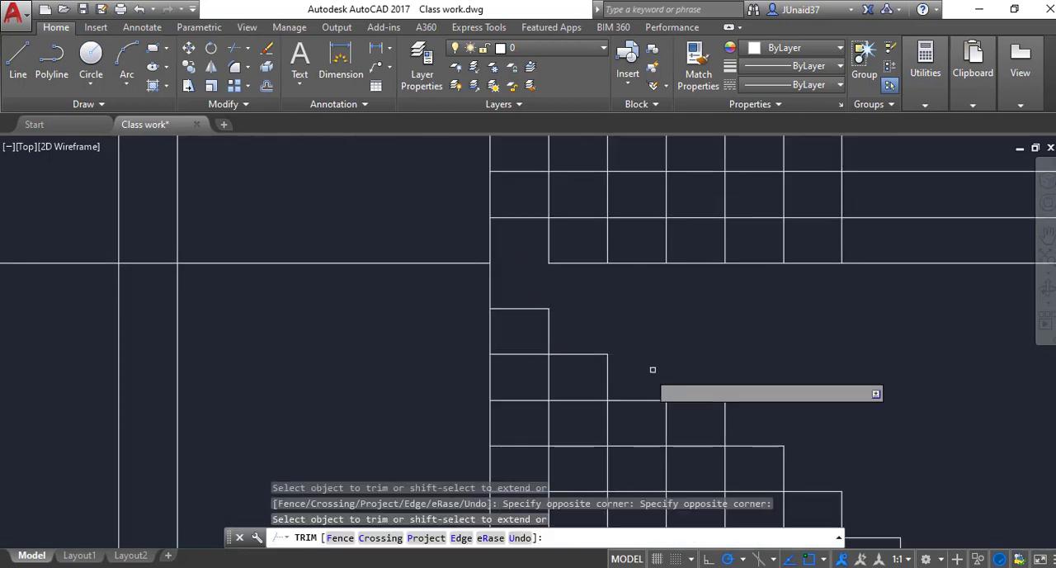
key(Escape)
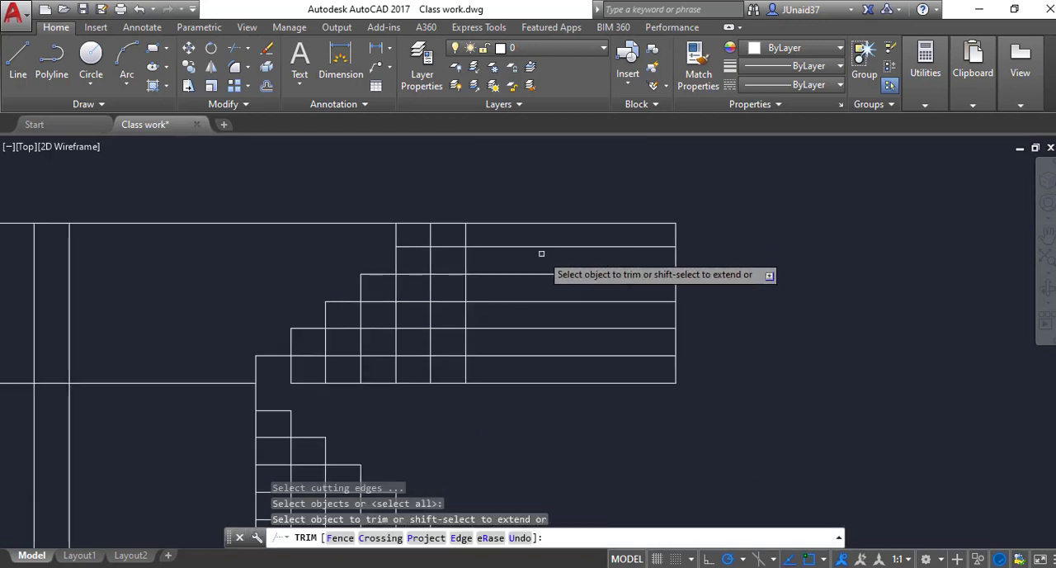
Step: Trim the excess grid segments right of and beneath the upper flight to leave its stepped profile
click(539, 237)
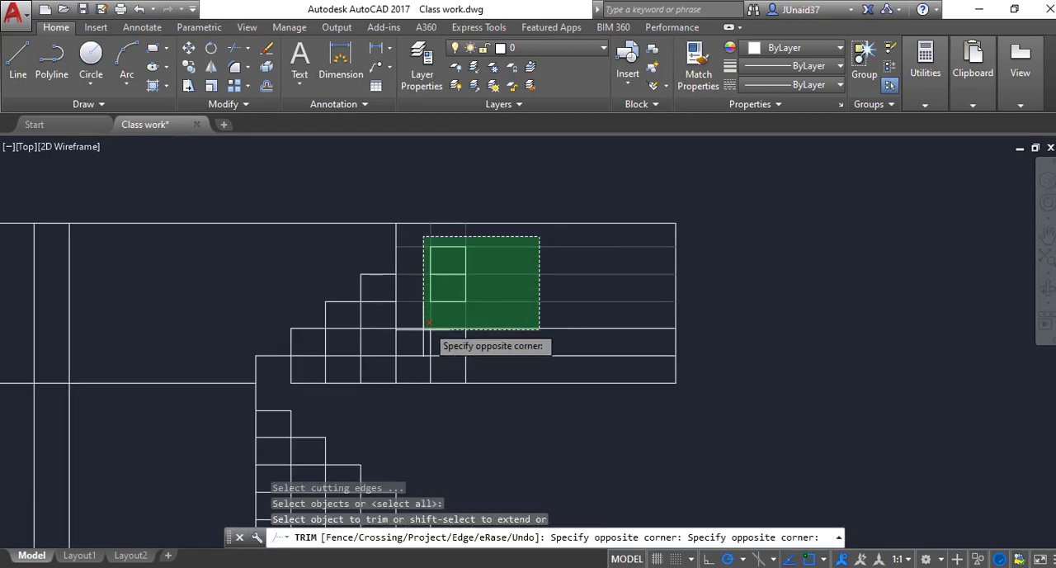
click(414, 367)
click(414, 285)
click(382, 335)
click(393, 322)
click(363, 354)
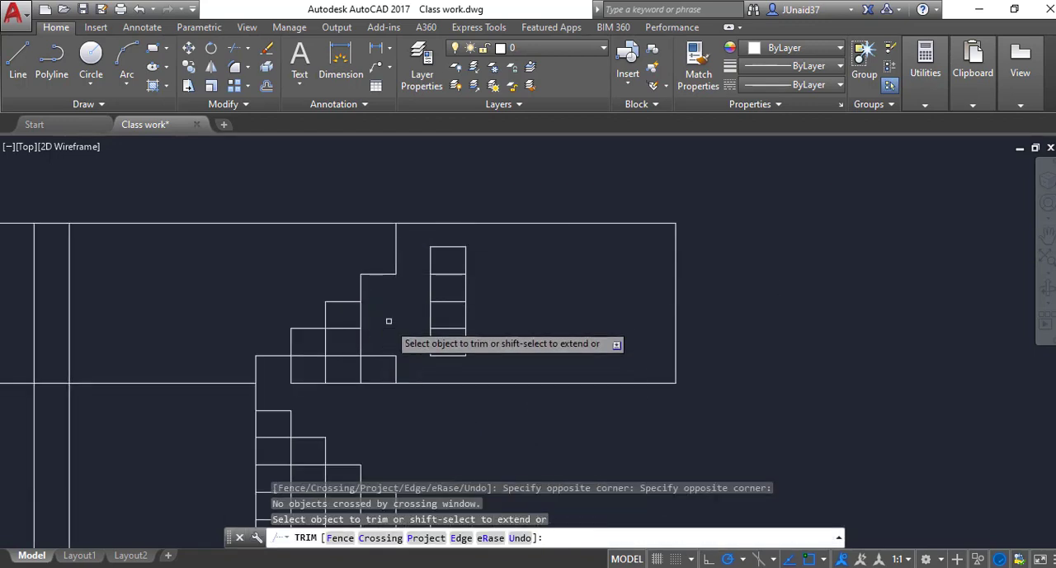
click(388, 322)
click(353, 345)
click(350, 335)
click(343, 351)
click(339, 349)
click(318, 363)
key(Escape)
Step: Erase the ladder-shaped column of leftover grid segments to the right of the upper flight
click(518, 241)
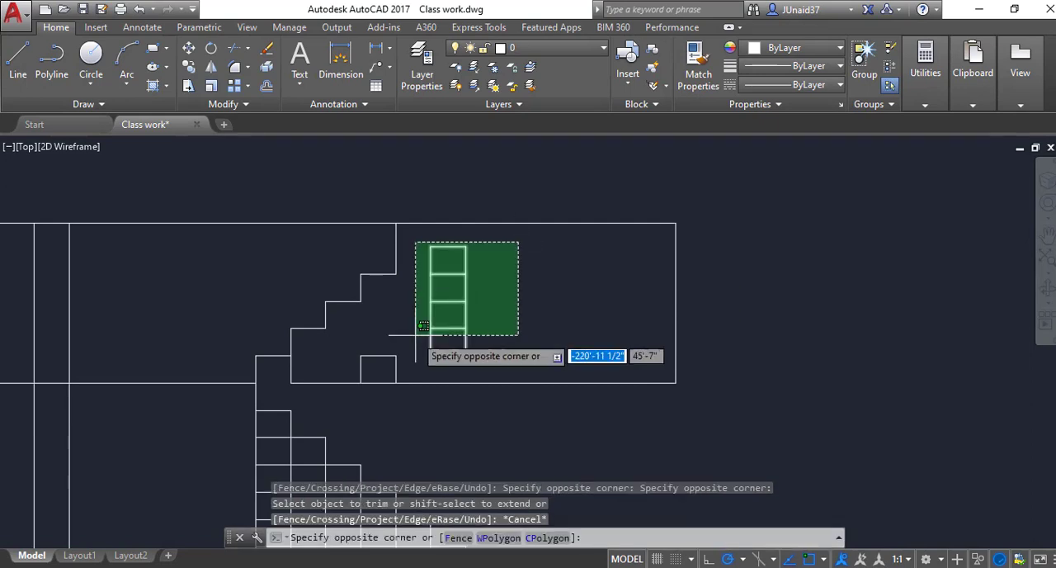
click(414, 368)
text(e)
key(Return)
key(Return)
key(Escape)
Step: Erase the three leftover segments forming an open box beneath the upper flight on the middle level line
click(419, 337)
click(333, 378)
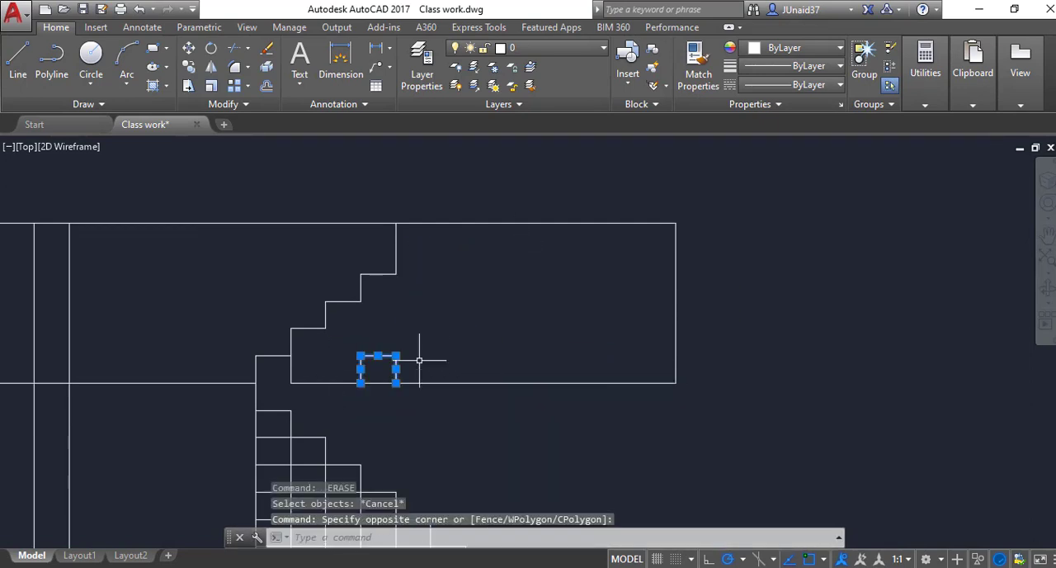
text(e)
key(Return)
scroll(511, 350, down, 2)
scroll(478, 370, down, 1)
scroll(424, 336, up, 5)
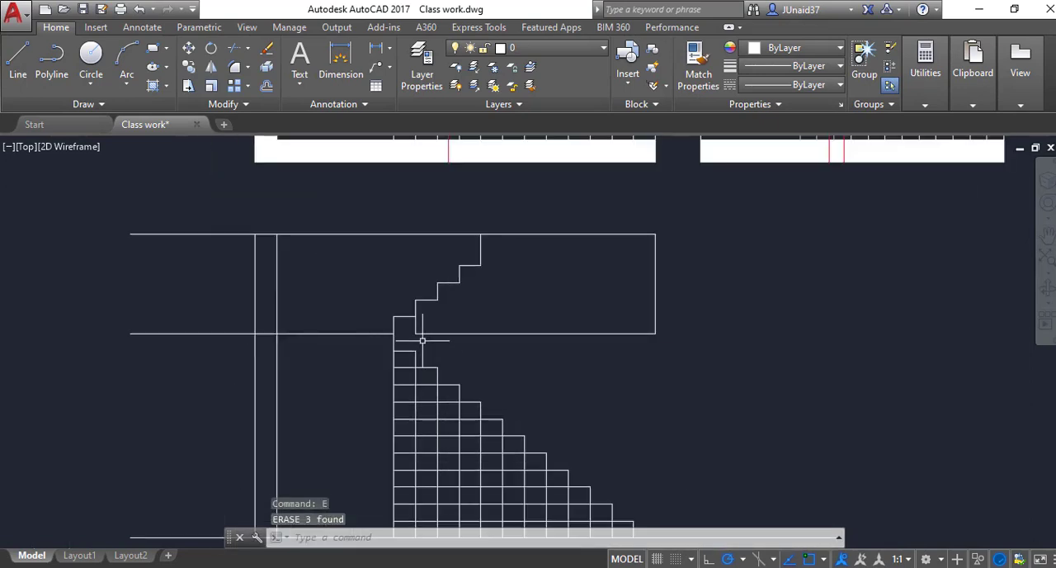
Step: Erase the middle level line running from beneath the upper flight to the end of the section
click(471, 323)
click(487, 356)
text(e)
key(Return)
Step: Trim the leftover vertical segment hanging below the second tread of the upper flight
text(tr)
key(Return)
key(Return)
click(474, 319)
click(395, 313)
scroll(423, 348, down, 6)
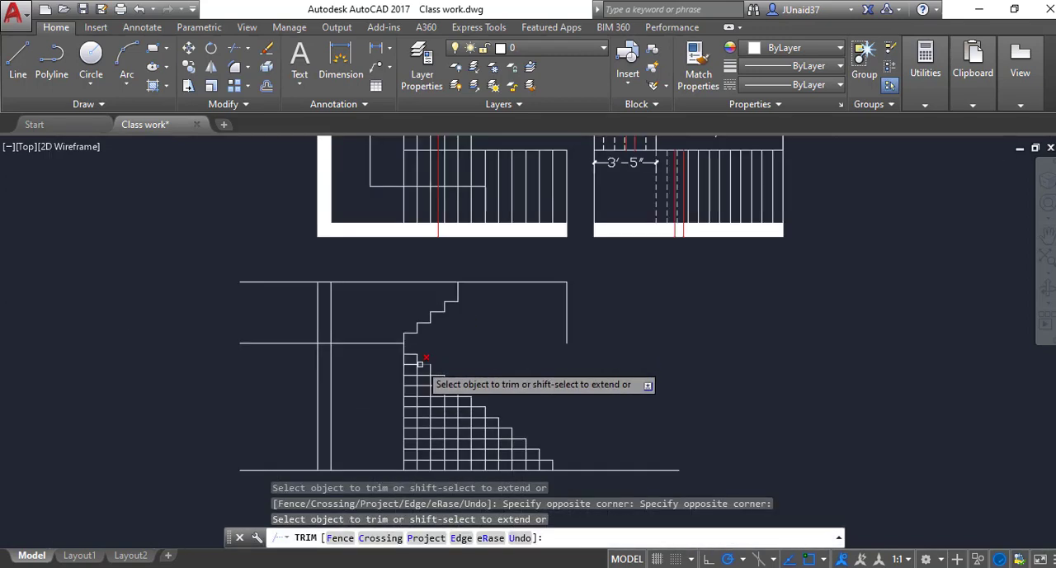
Step: Trim the grid segments beneath the middle treads of the lower flight, freeing that part of the stepped profile
scroll(438, 446, up, 4)
scroll(421, 319, down, 2)
click(459, 243)
click(394, 321)
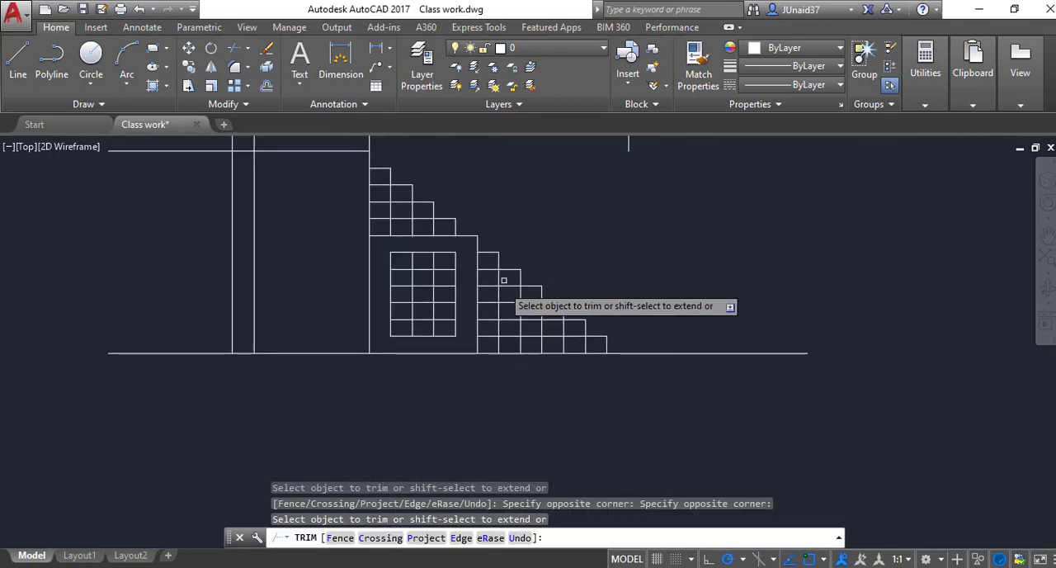
click(505, 276)
click(474, 324)
click(483, 268)
click(446, 294)
Step: Trim the grid segments attached beneath the lowest treads of the lower flight down to the ground line
click(532, 294)
click(505, 321)
click(545, 317)
click(506, 332)
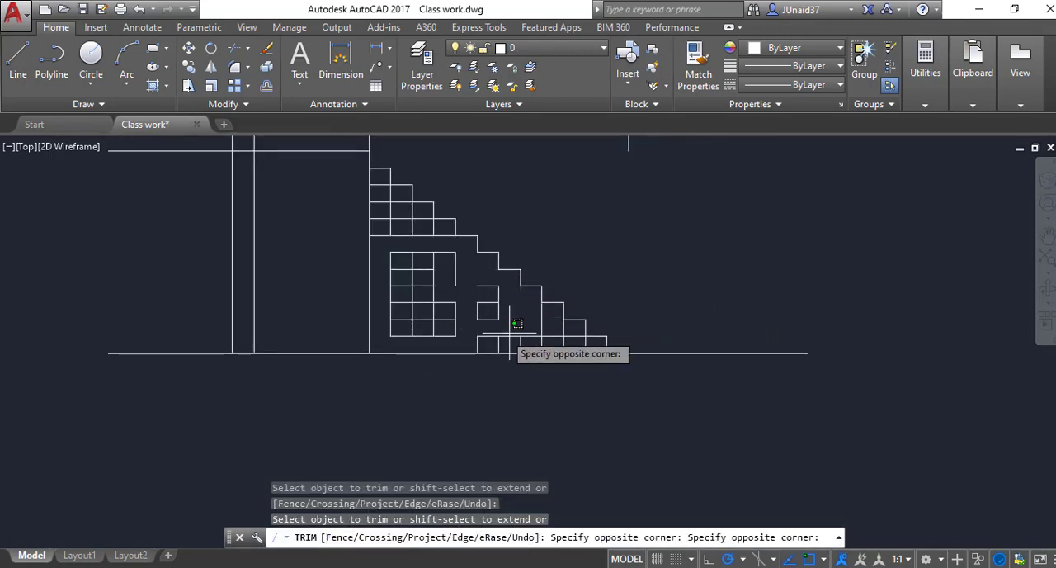
click(548, 318)
click(549, 322)
click(572, 339)
click(573, 330)
click(581, 345)
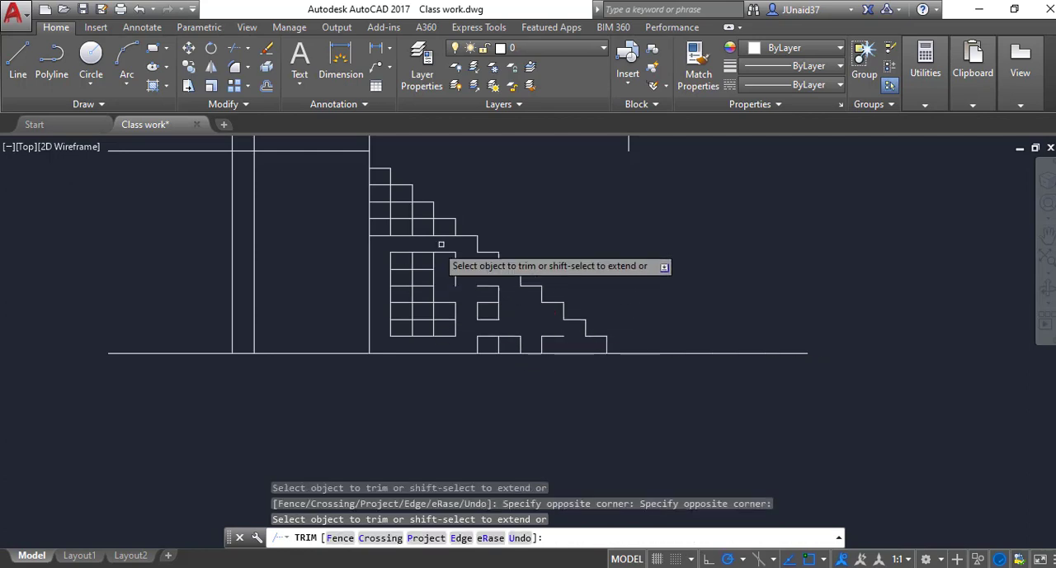
Step: Trim the grid segments attached beneath the top treads of the lower flight
click(445, 225)
click(425, 255)
click(418, 213)
click(406, 249)
click(405, 195)
click(396, 223)
click(384, 181)
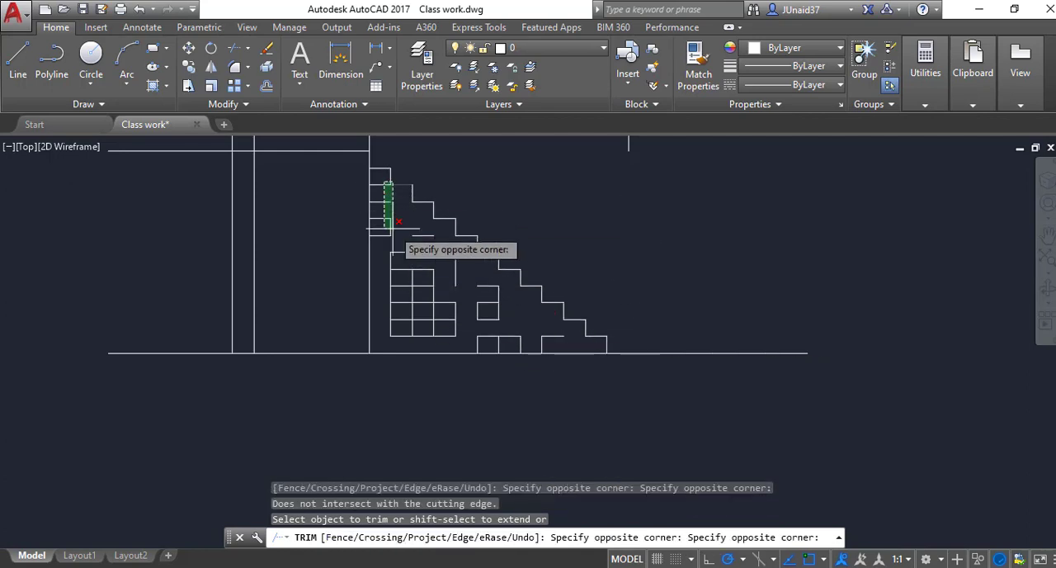
click(383, 249)
click(383, 186)
key(Escape)
key(Escape)
scroll(395, 206, up, 2)
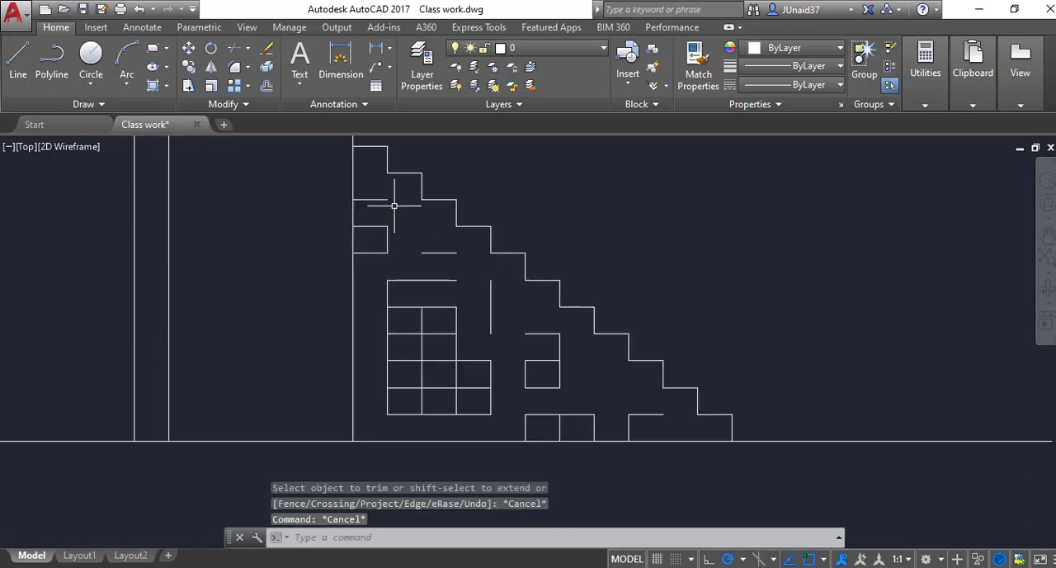
click(401, 192)
click(367, 305)
key(Escape)
Step: Erase the short leftover segments beside the long vertical line under the top treads of the lower flight
click(413, 302)
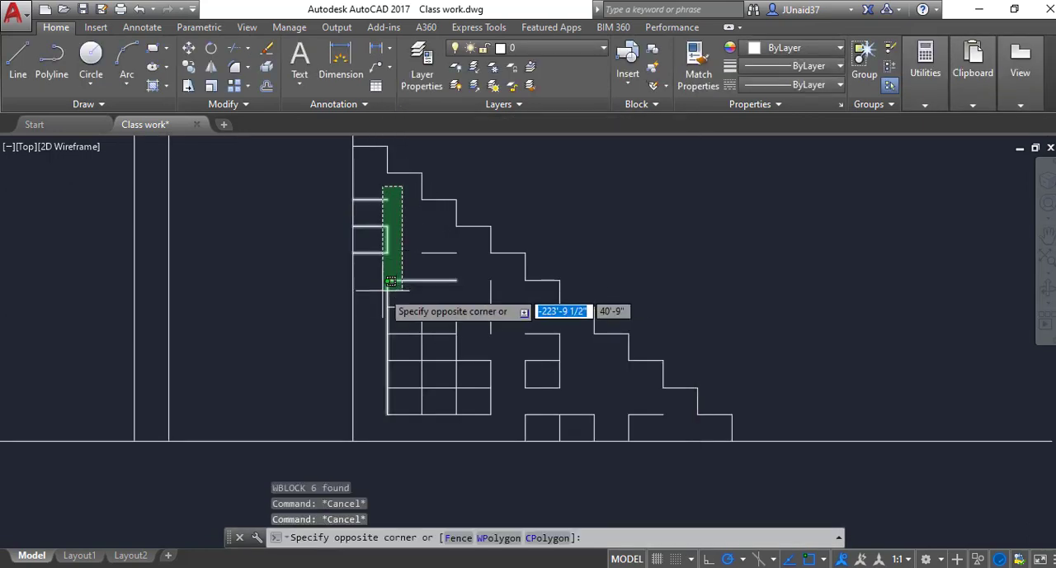
click(384, 177)
text(E)
key(Return)
Step: Erase the leftover block of grid lines and the two loose vertical segments beneath the lower flight
click(472, 245)
click(397, 406)
text(e)
key(Return)
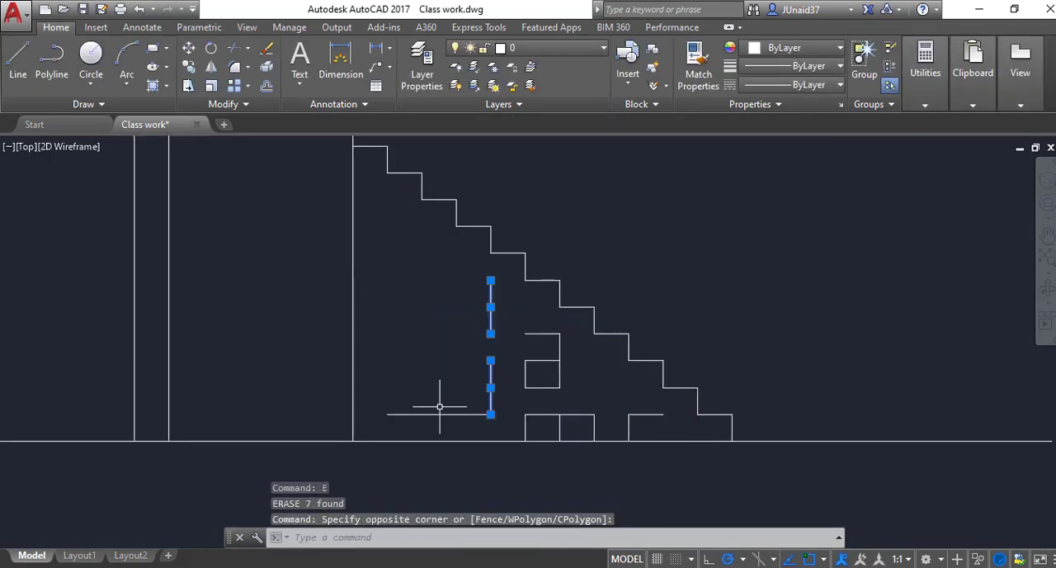
text(e)
key(Return)
Step: Erase the remaining boxes and loose segments near the ground line beneath the lower flight
click(608, 392)
click(504, 433)
text(e)
key(Return)
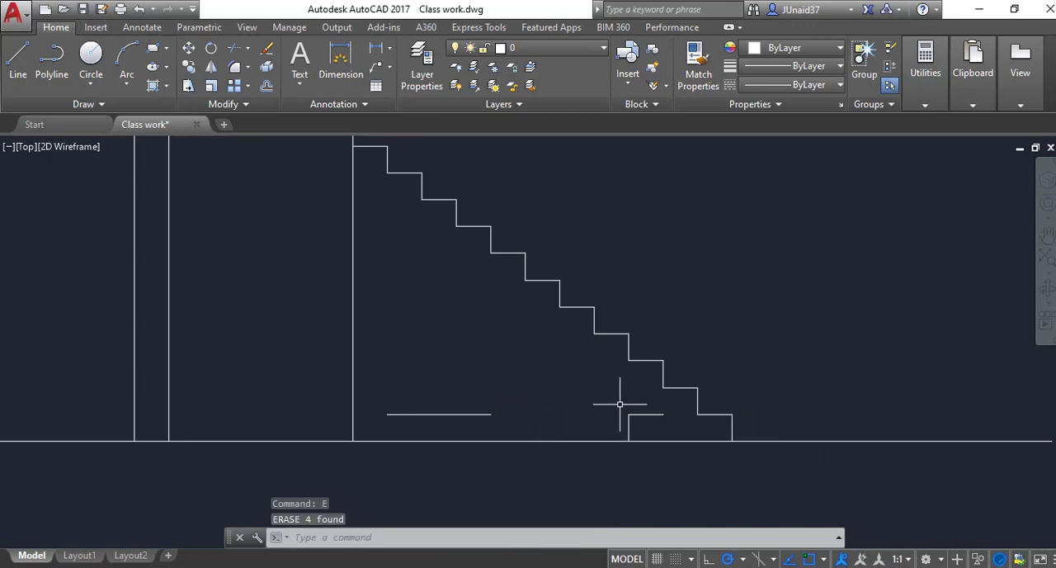
click(646, 402)
click(601, 436)
key(Return)
scroll(459, 423, down, 3)
scroll(405, 396, up, 4)
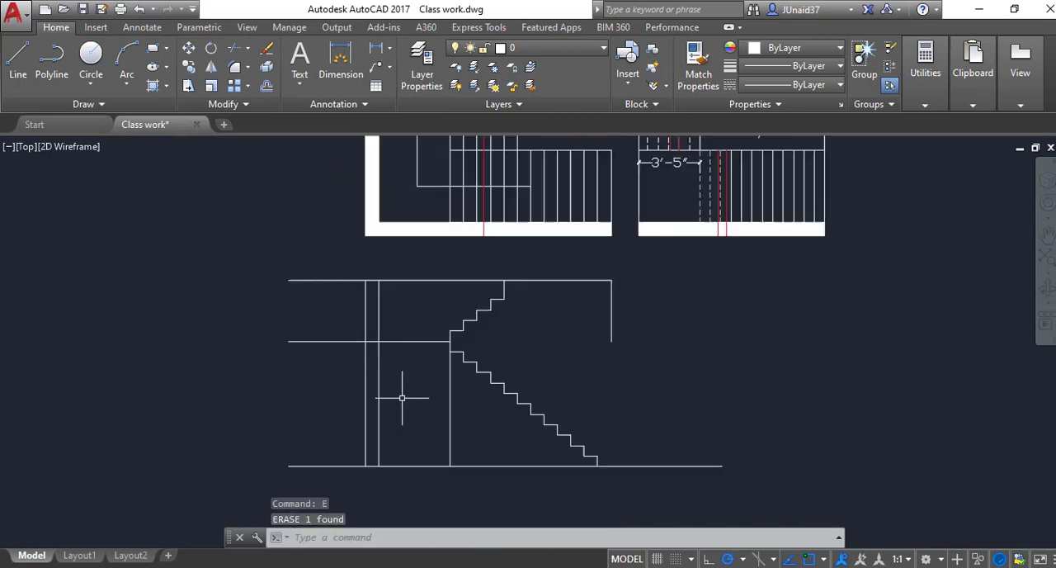
Step: Trim the middle level line between the two vertical wall lines
text(tr)
key(Return)
key(Return)
click(401, 320)
click(400, 352)
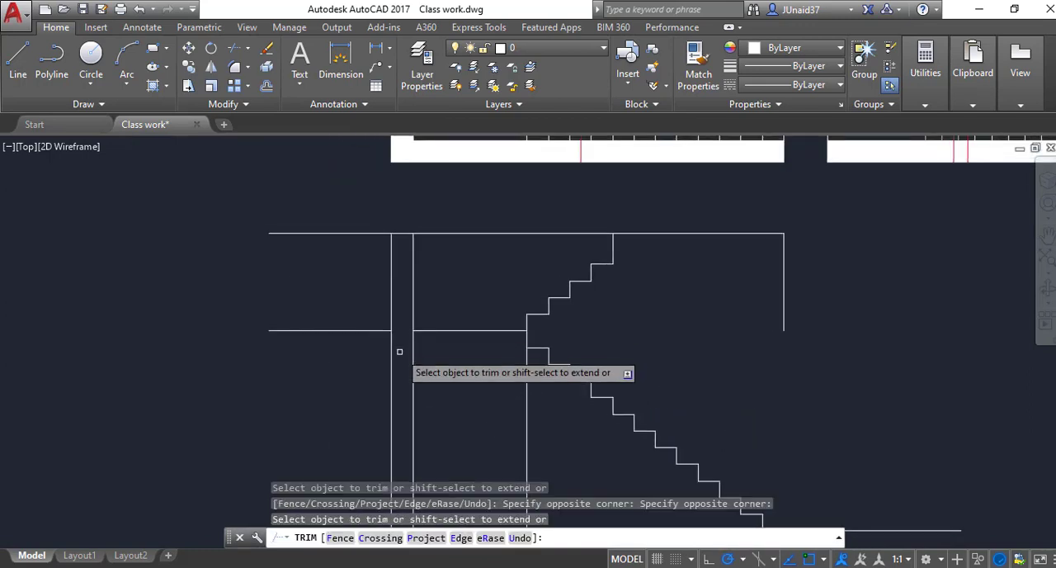
scroll(400, 352, down, 2)
Step: Erase the vertical line hanging from the far end of the top level line, beyond the upper flight
click(648, 303)
click(628, 329)
key(Escape)
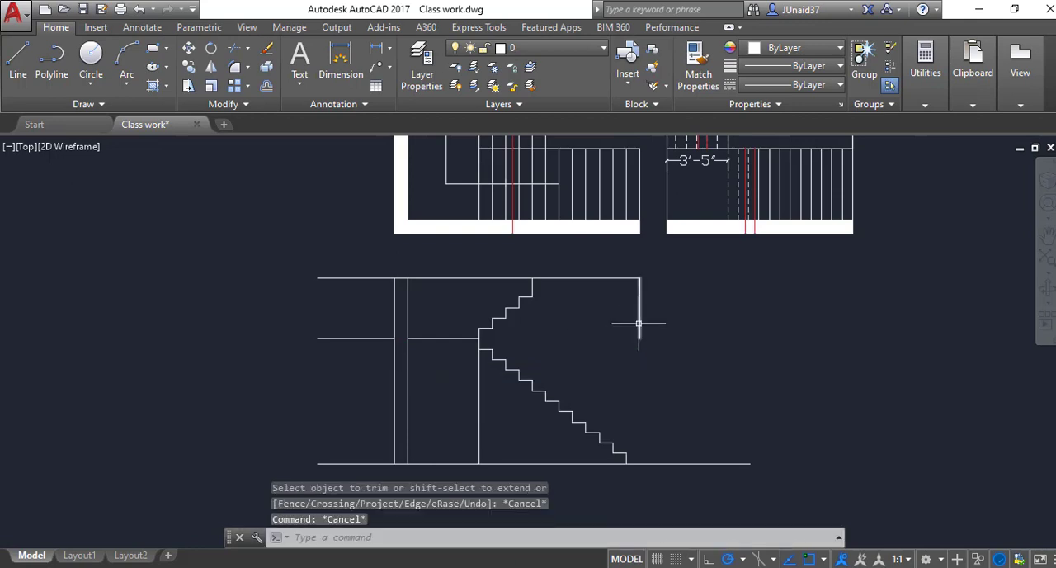
text(e)
key(Return)
scroll(613, 343, down, 3)
scroll(567, 342, up, 4)
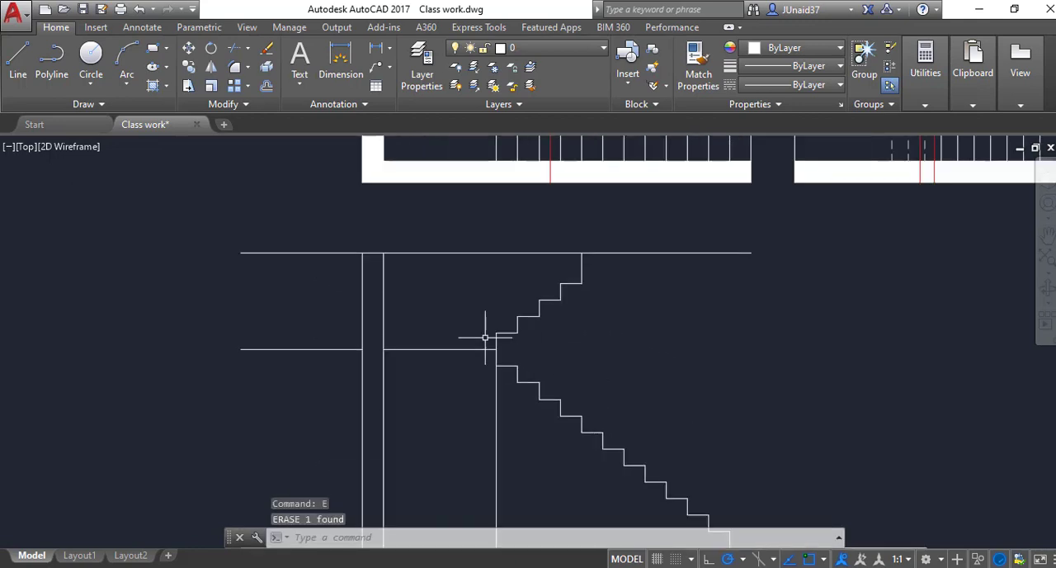
text(tr)
key(Return)
key(Return)
key(Escape)
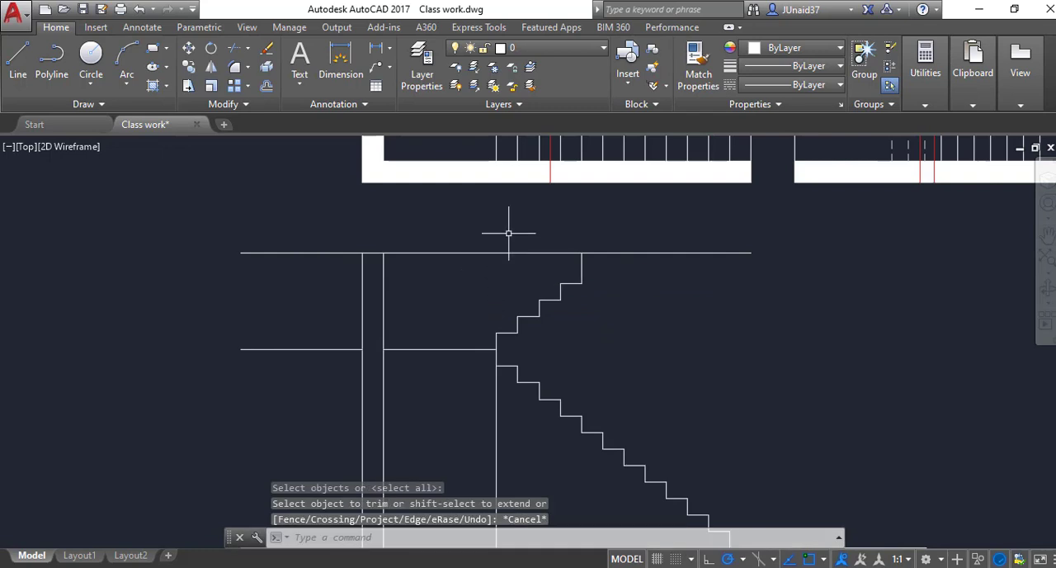
click(488, 252)
key(Escape)
Step: Trim the top level line between the wall and the upper flight and redraw that stretch as a separate line
text(tr)
key(Return)
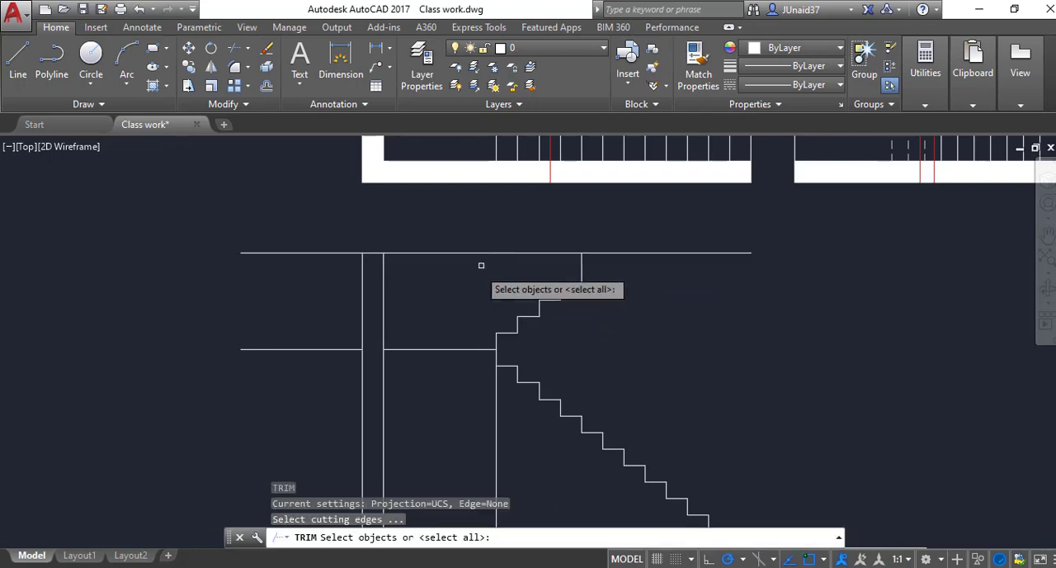
key(Return)
drag(478, 242, 460, 281)
key(Escape)
text(l)
key(Return)
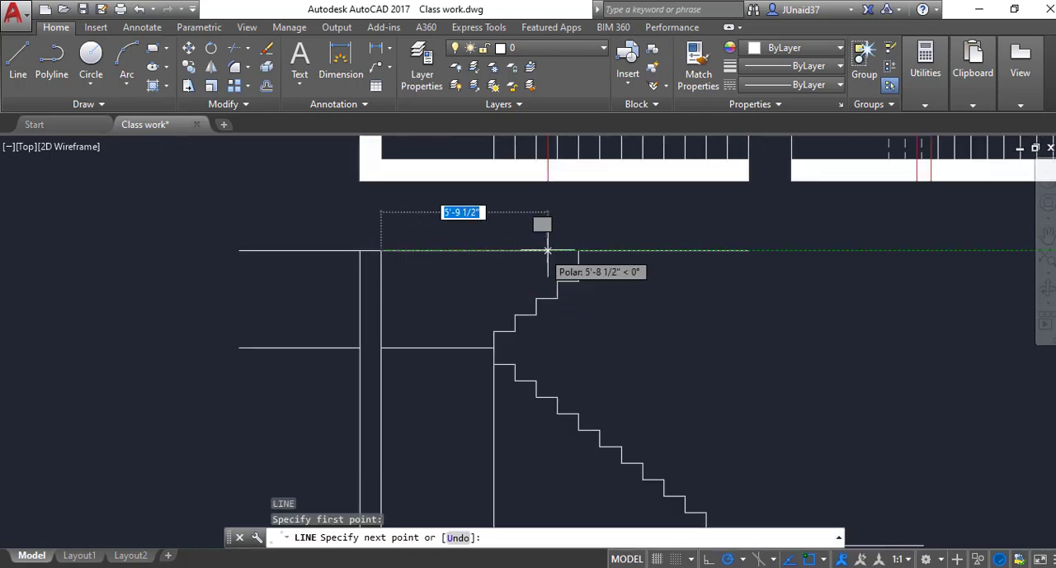
click(579, 250)
key(Escape)
Step: Set the linetype of the top line between the wall and the upper flight to HIDDEN2
click(536, 252)
click(785, 85)
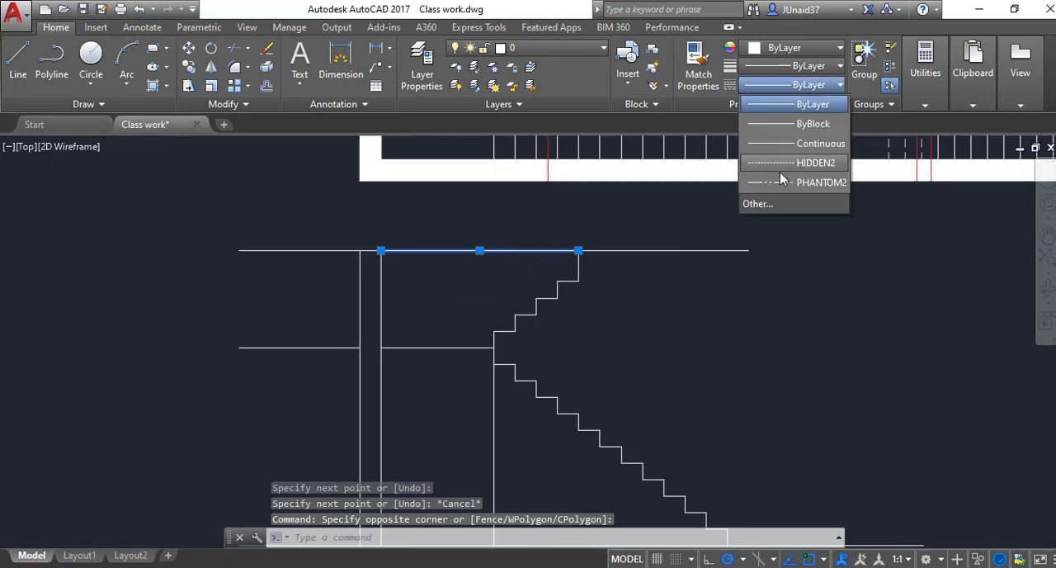
click(788, 160)
key(Escape)
scroll(703, 231, down, 3)
scroll(567, 383, up, 3)
Step: Remove the vertical line running from the first tread below the landing down to the ground line
click(578, 367)
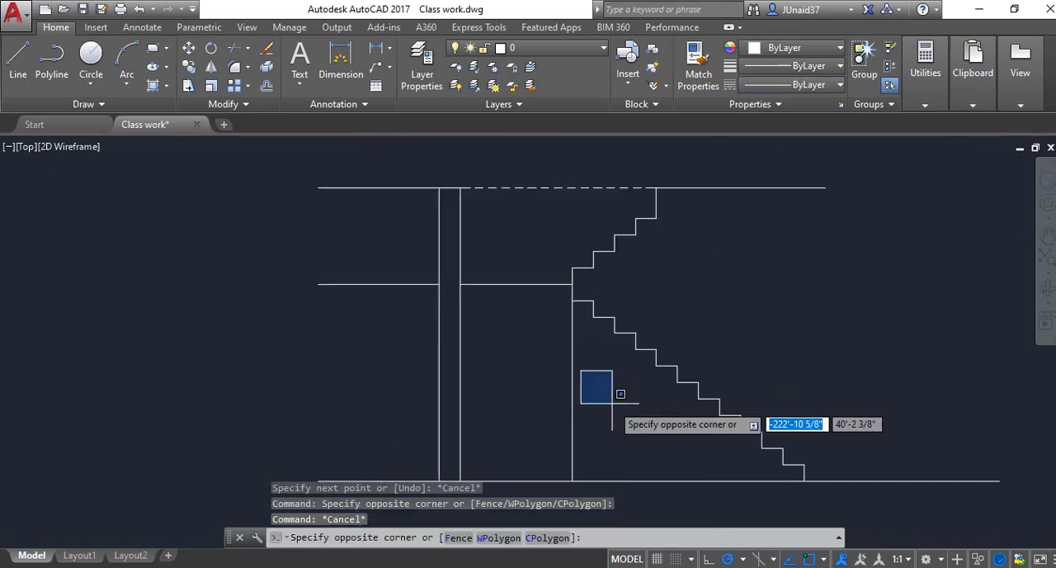
key(Escape)
scroll(556, 413, down, 2)
middle_drag(793, 405, 750, 410)
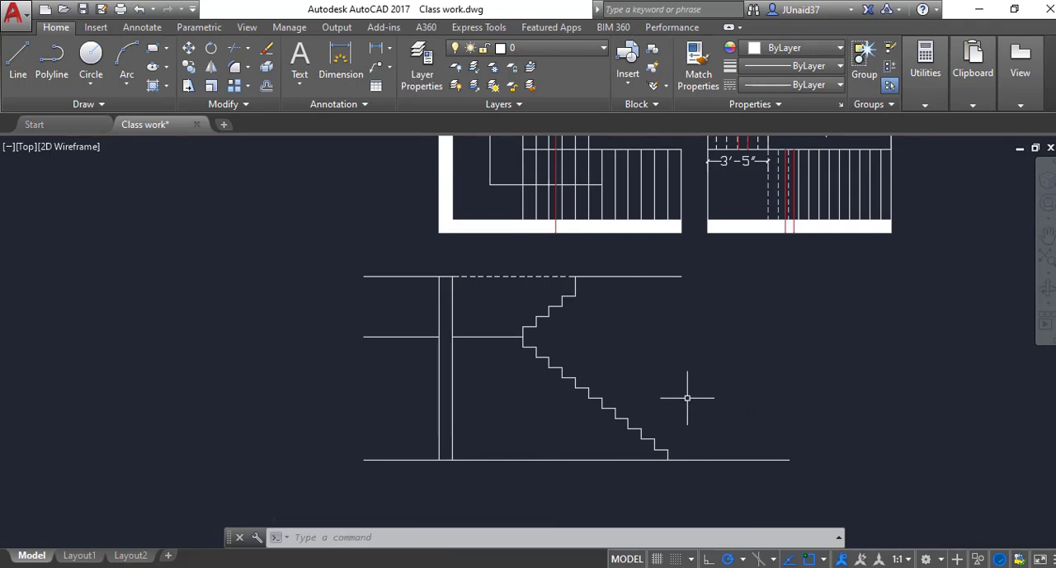
scroll(685, 397, down, 2)
scroll(618, 399, up, 2)
scroll(625, 424, down, 2)
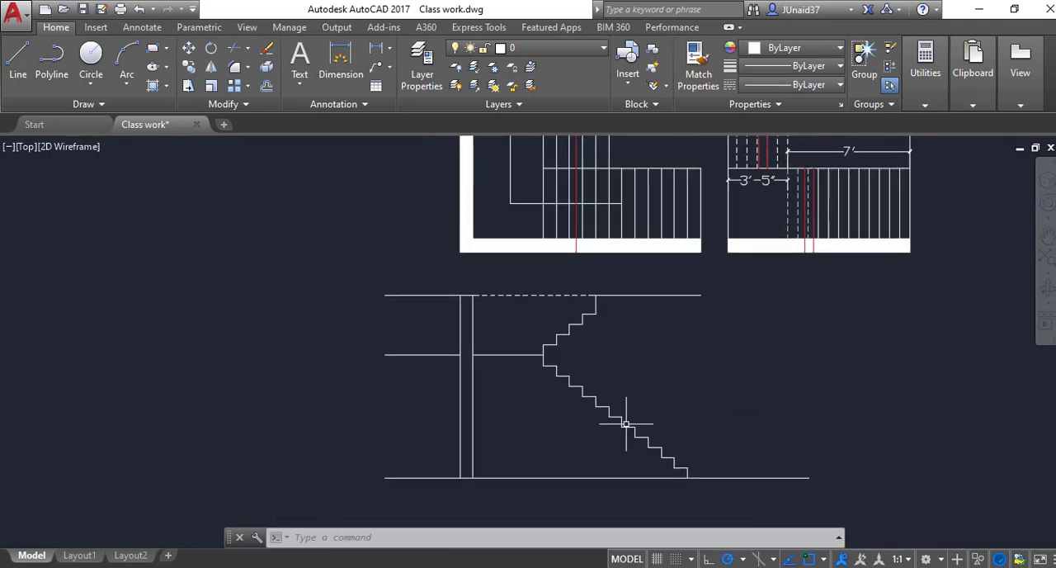
scroll(606, 438, up, 2)
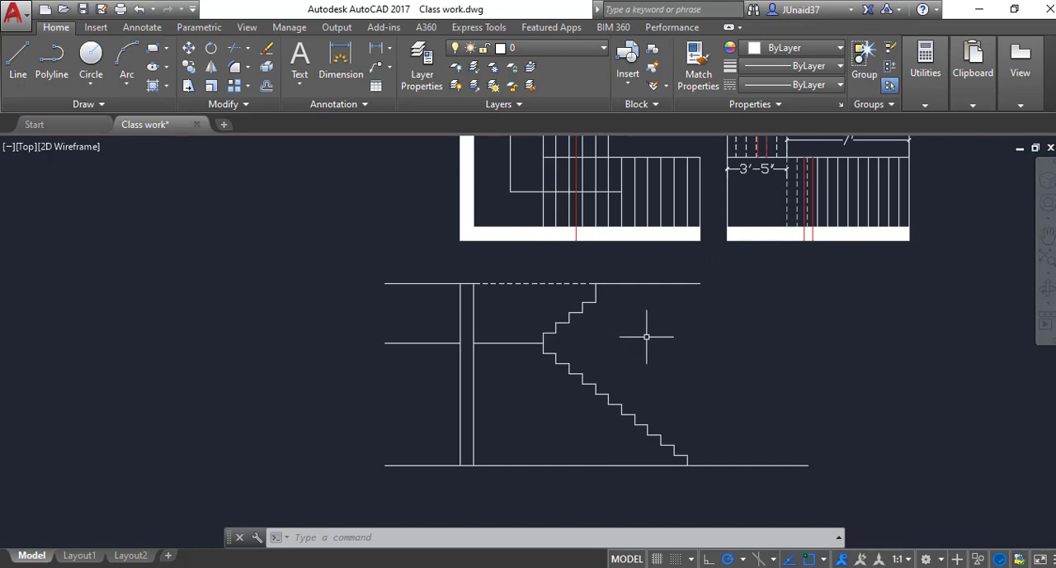
scroll(636, 315, down, 2)
scroll(592, 413, up, 2)
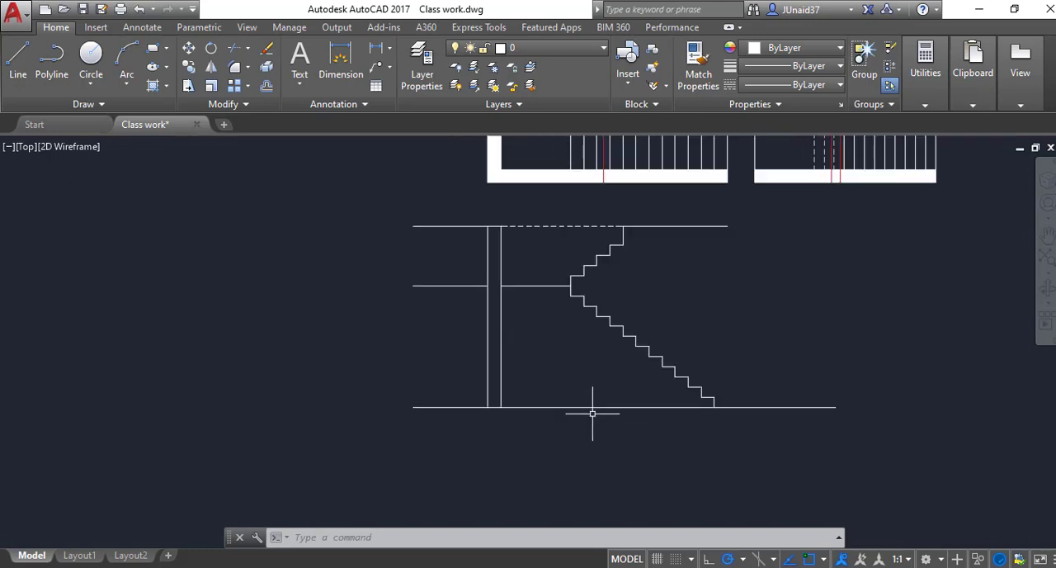
Step: Offset the landing line 6" downward to form the landing slab's underside
scroll(610, 376, up, 2)
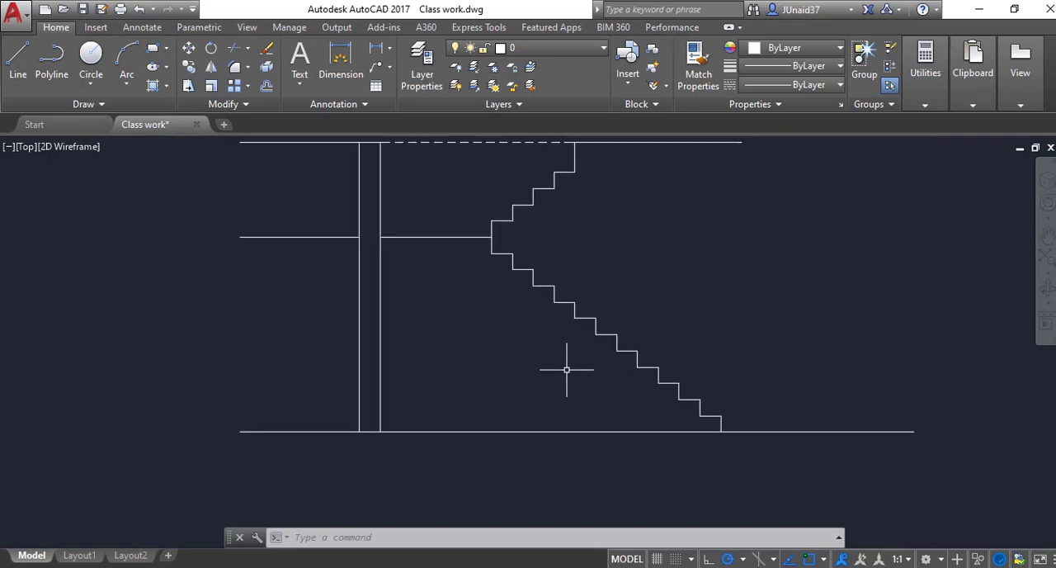
text(o)
key(Return)
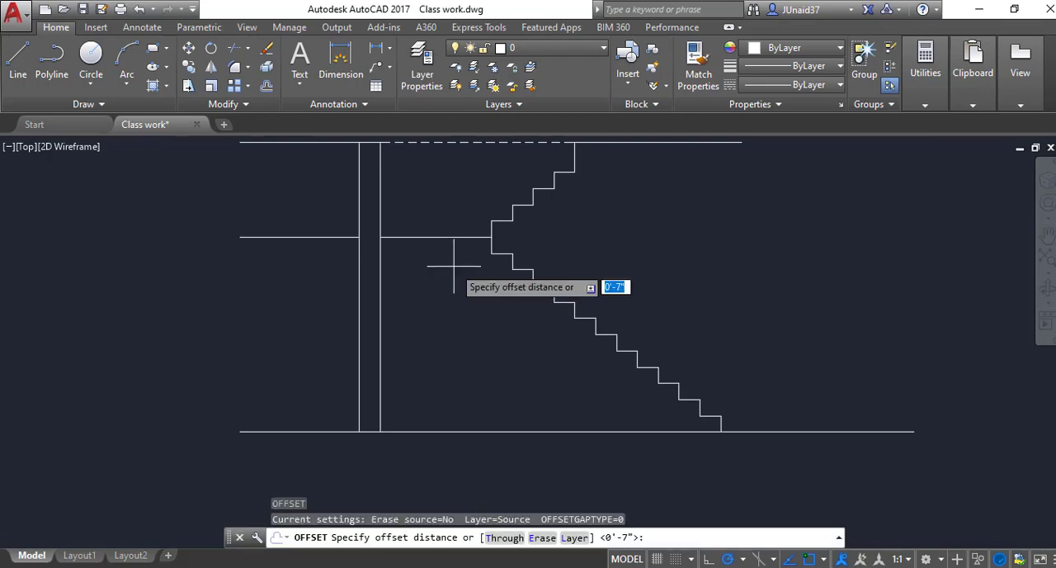
text(6)
key(Return)
click(450, 237)
click(458, 268)
scroll(442, 284, up, 4)
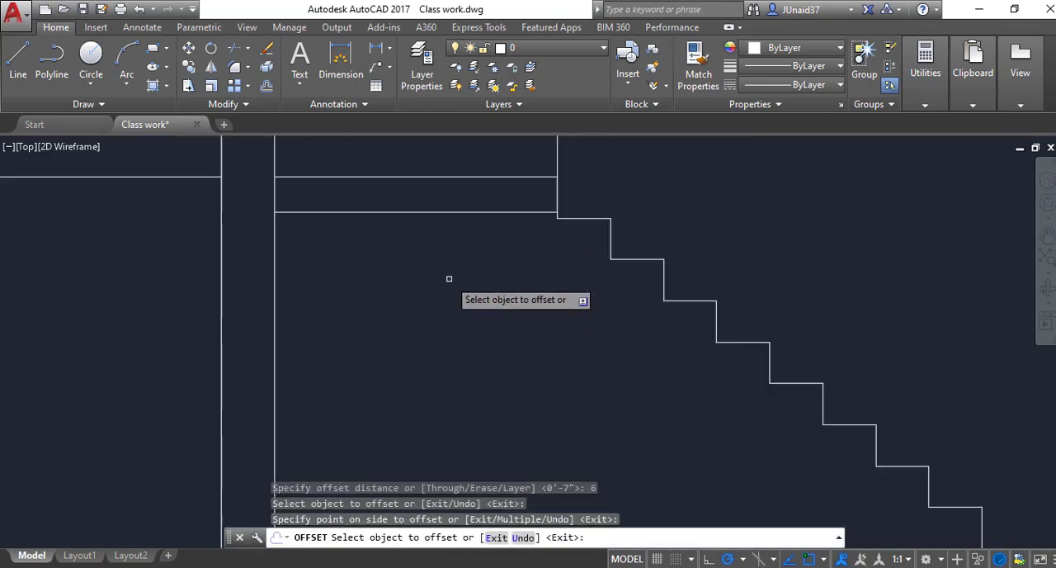
Step: Offset the ground line 6" upward
scroll(431, 312, down, 4)
click(581, 455)
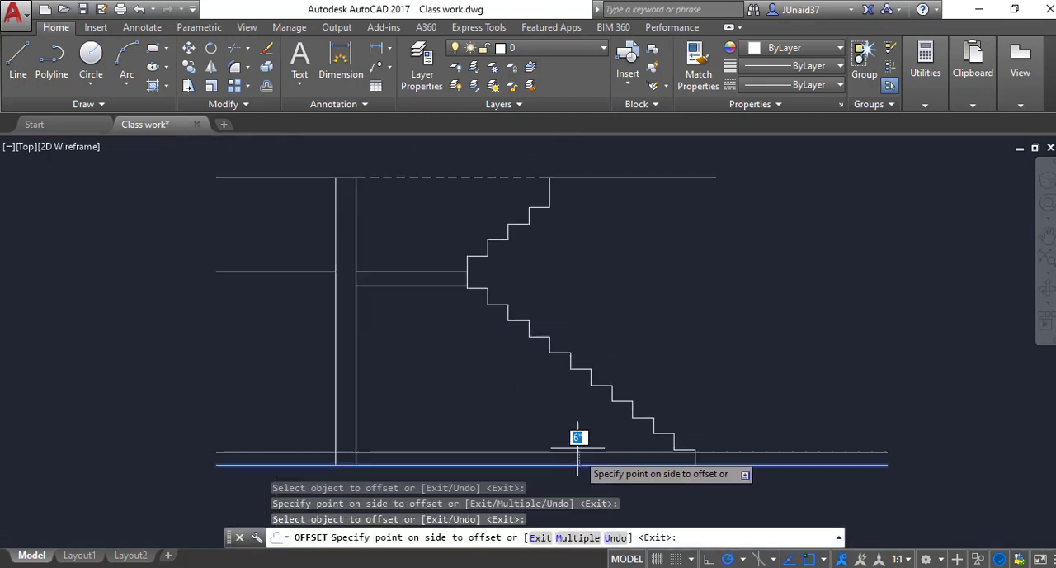
click(577, 436)
key(Escape)
key(Escape)
Step: Draw a sloped soffit line beneath the lower flight, from the offset ground line up to the landing's underside
scroll(570, 429, up, 2)
text(l)
key(Return)
click(699, 457)
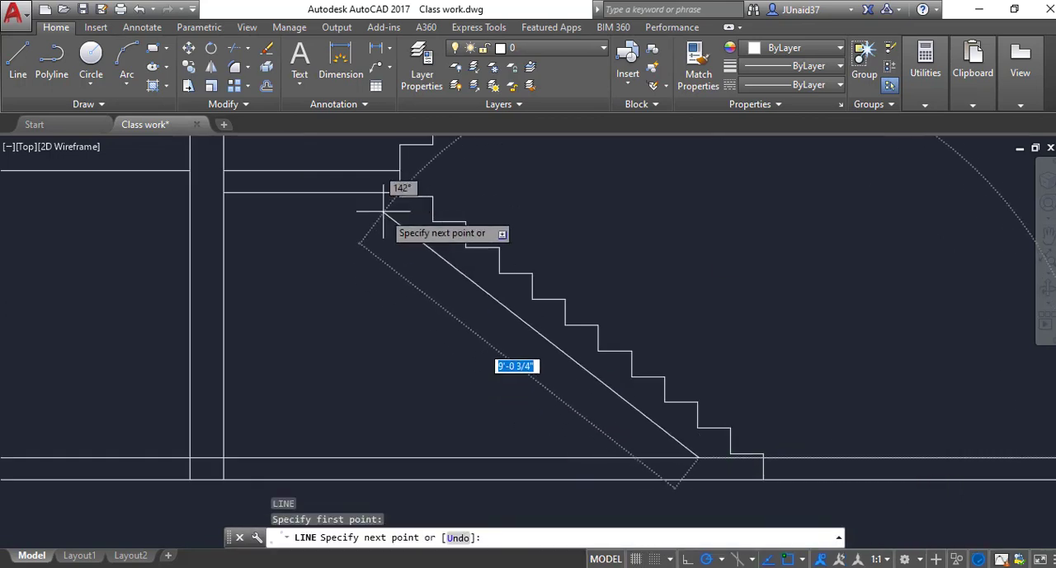
click(374, 194)
key(Escape)
key(Escape)
key(Escape)
Step: Trim the offset ground line between the wall and the sloped soffit, and the landing underside past the soffit's upper end
text(tr)
key(Return)
key(Return)
click(566, 458)
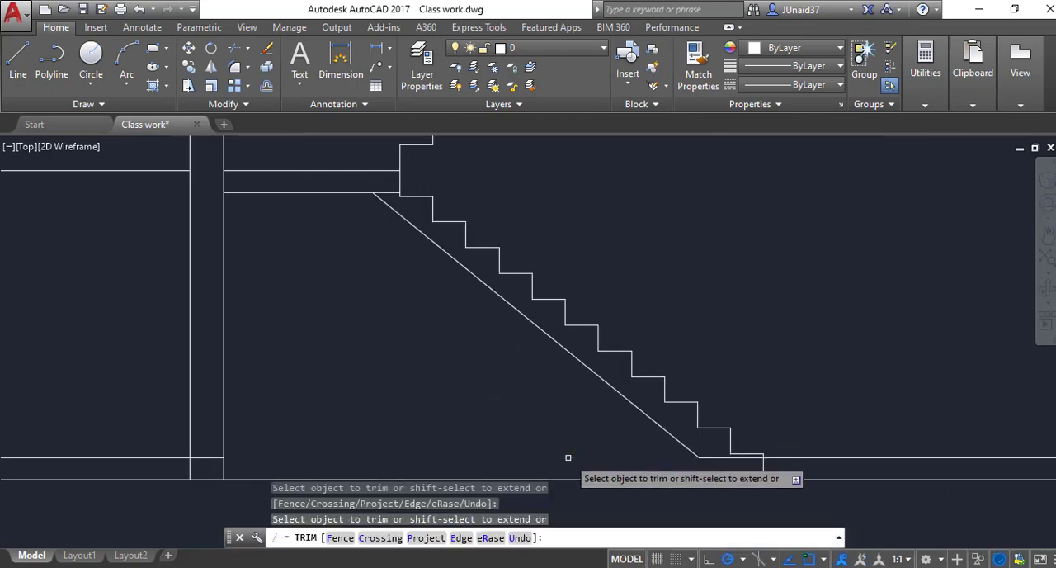
scroll(451, 241, up, 2)
scroll(355, 279, down, 2)
middle_drag(329, 208, 371, 255)
click(372, 265)
scroll(434, 309, down, 1)
scroll(366, 370, up, 3)
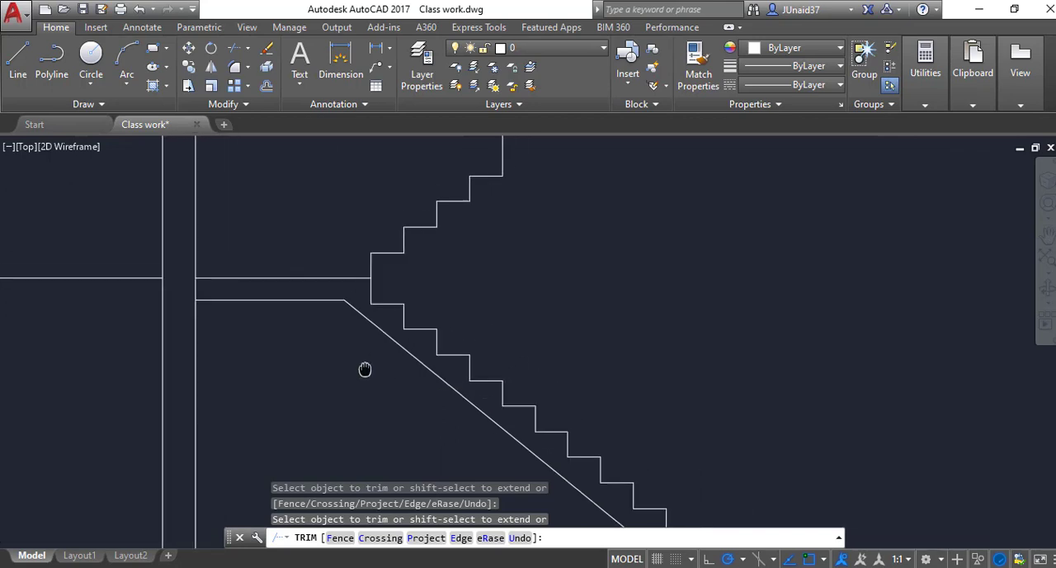
scroll(464, 337, down, 1)
key(Escape)
key(Escape)
middle_drag(457, 318, 449, 331)
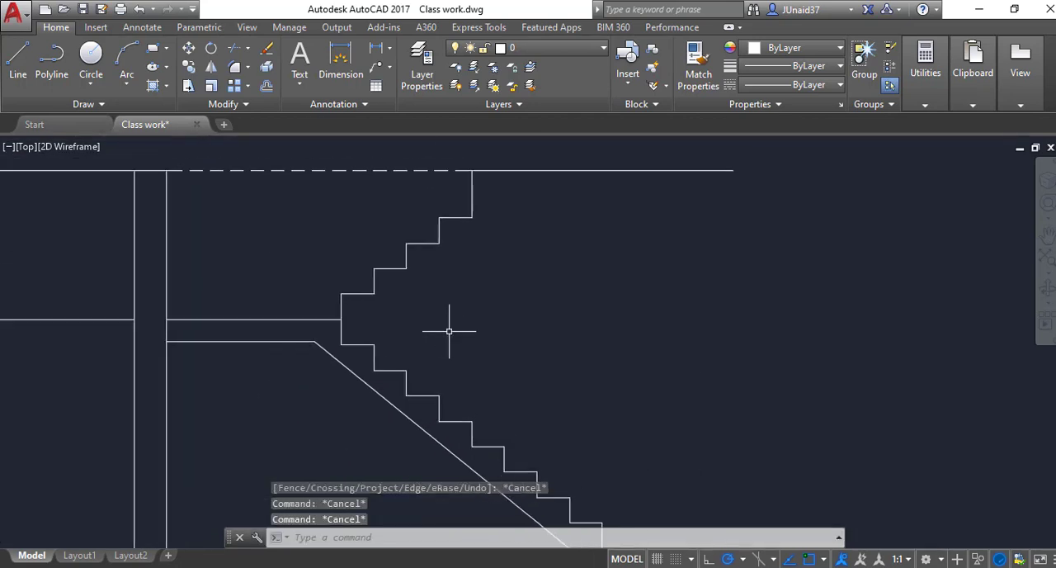
text(o)
key(Return)
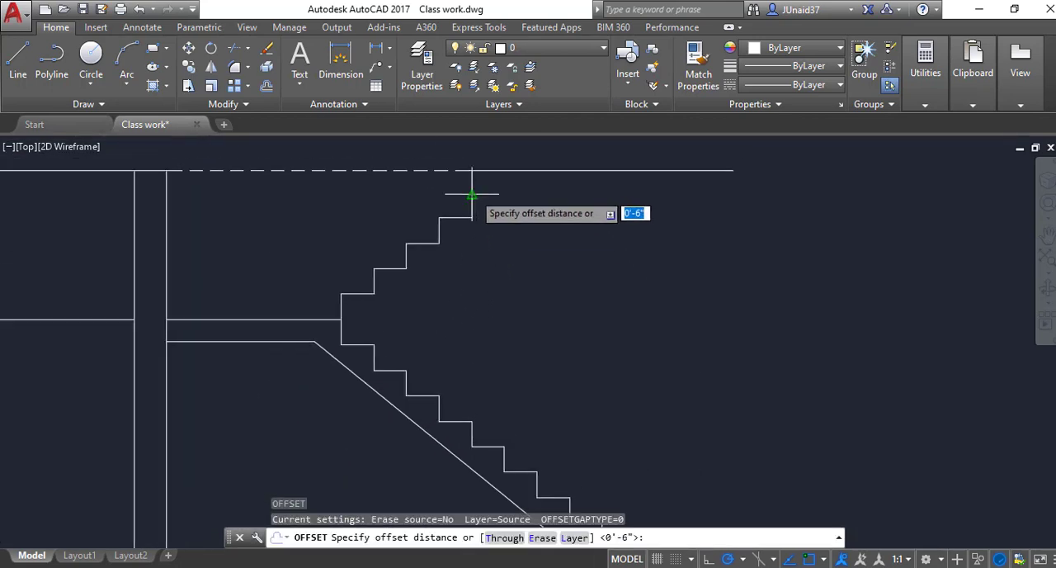
key(Escape)
middle_drag(500, 217, 419, 336)
scroll(438, 276, up, 3)
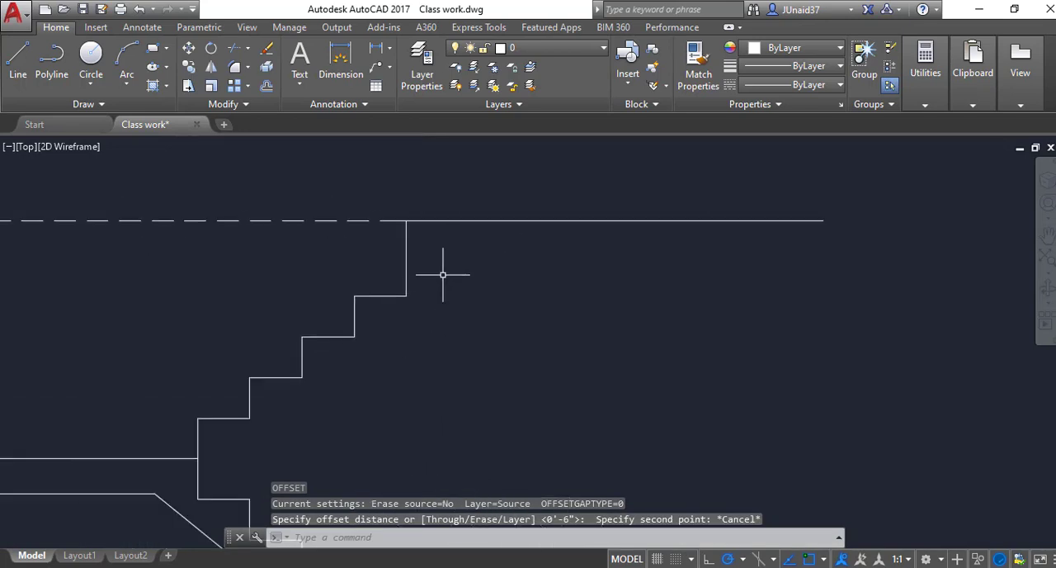
Step: Offset the solid top level line beyond the upper flight 7" downward
key(Return)
key(Return)
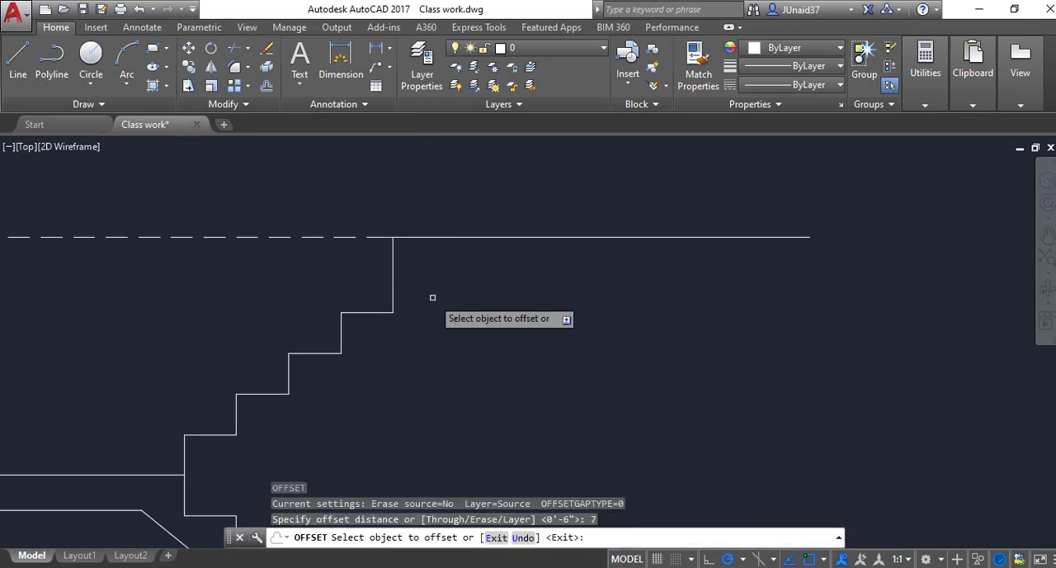
click(464, 237)
click(461, 282)
scroll(462, 281, up, 2)
key(Escape)
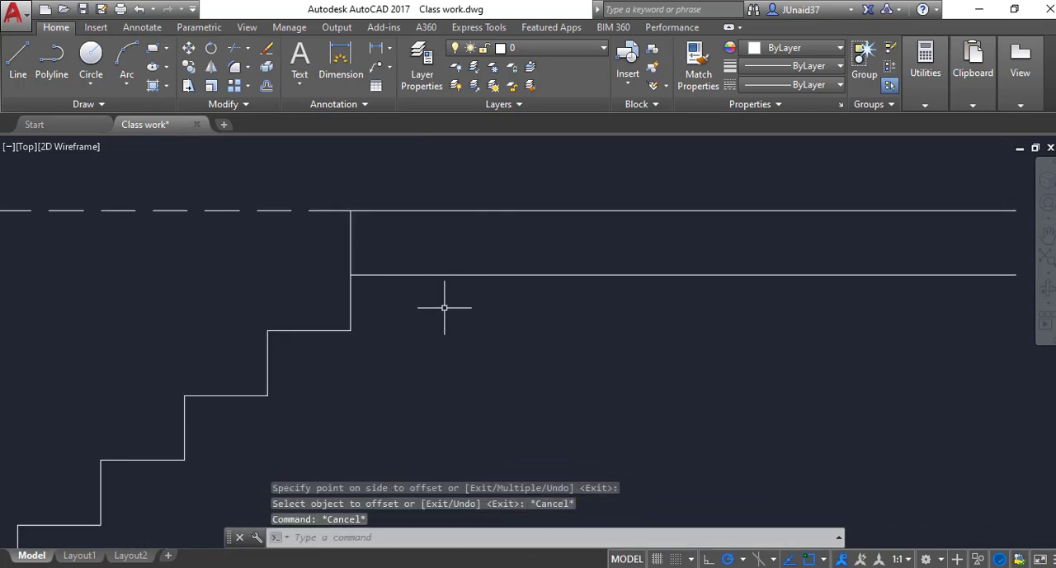
Step: Offset the topmost riser of the upper flight to the right, across the top slab lines
key(Return)
key(Return)
click(350, 253)
click(405, 351)
key(Escape)
key(Escape)
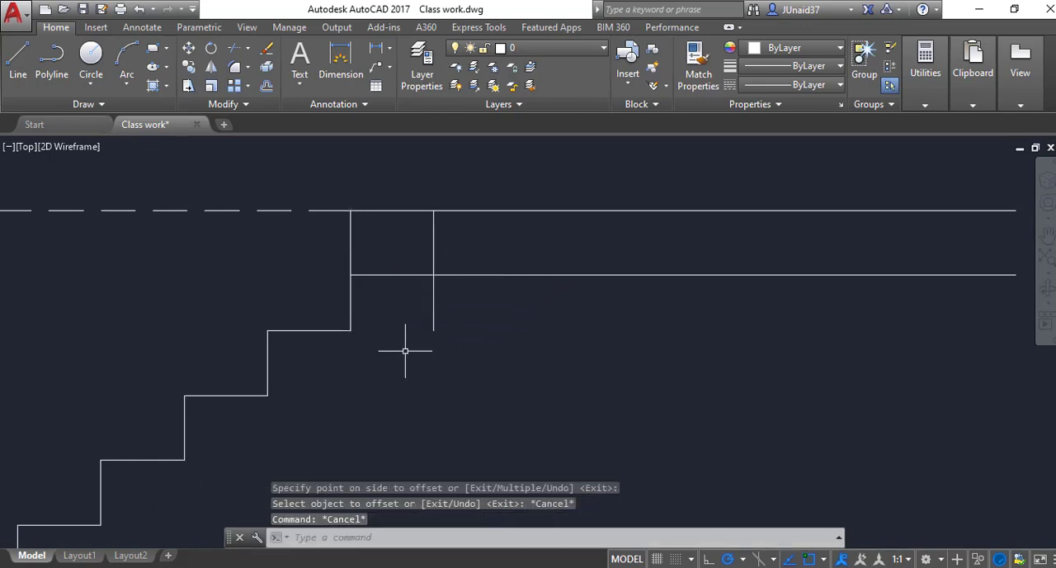
Step: Trim away the offset riser and the underside line beneath the top floor slab
text(tr)
key(Return)
key(Return)
click(471, 291)
click(439, 319)
click(524, 257)
click(494, 292)
click(454, 300)
click(409, 327)
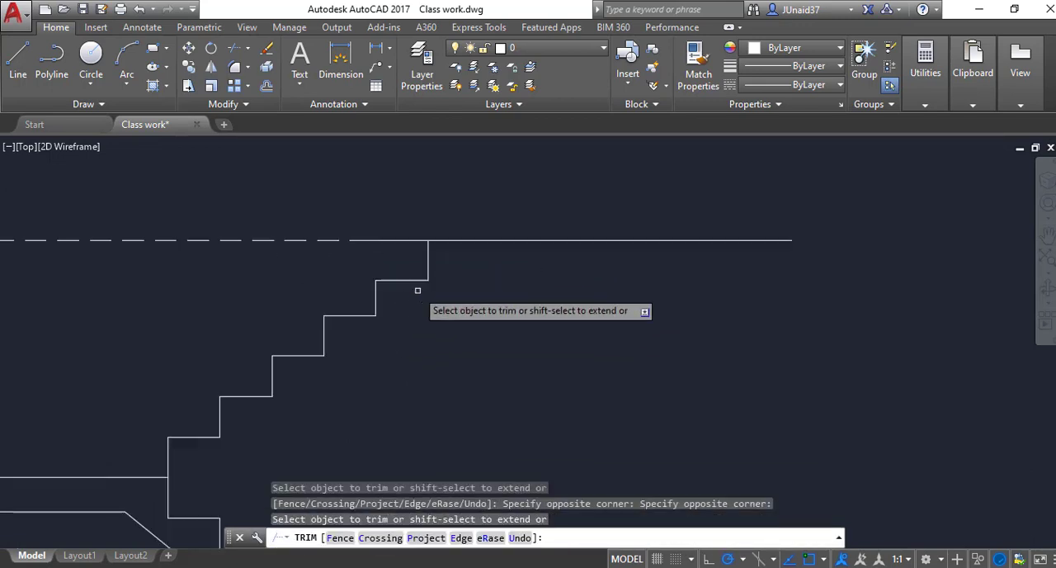
scroll(418, 291, down, 2)
middle_drag(417, 348, 398, 306)
key(Escape)
key(Escape)
Step: Offset the solid top level line beyond the upper flight 6" downward for the top floor slab thickness
scroll(399, 308, down, 2)
scroll(382, 330, up, 2)
middle_drag(464, 274, 436, 289)
text(o)
key(Return)
text(6)
key(Return)
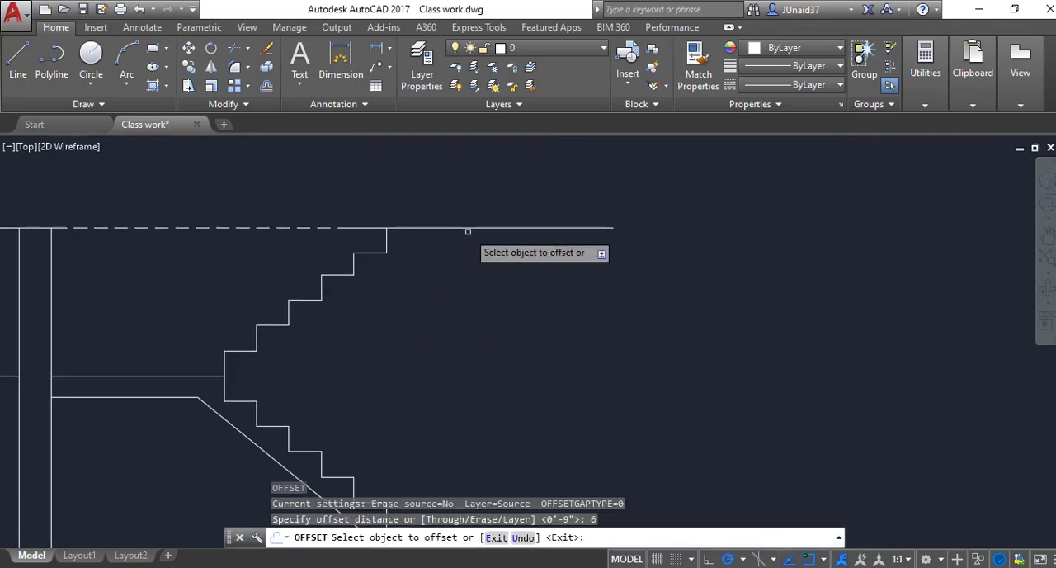
click(467, 229)
click(416, 262)
key(Escape)
scroll(405, 274, up, 4)
Step: Trim the top slab's underside line where it overruns the topmost riser
text(tr)
key(Return)
key(Return)
click(344, 244)
click(343, 244)
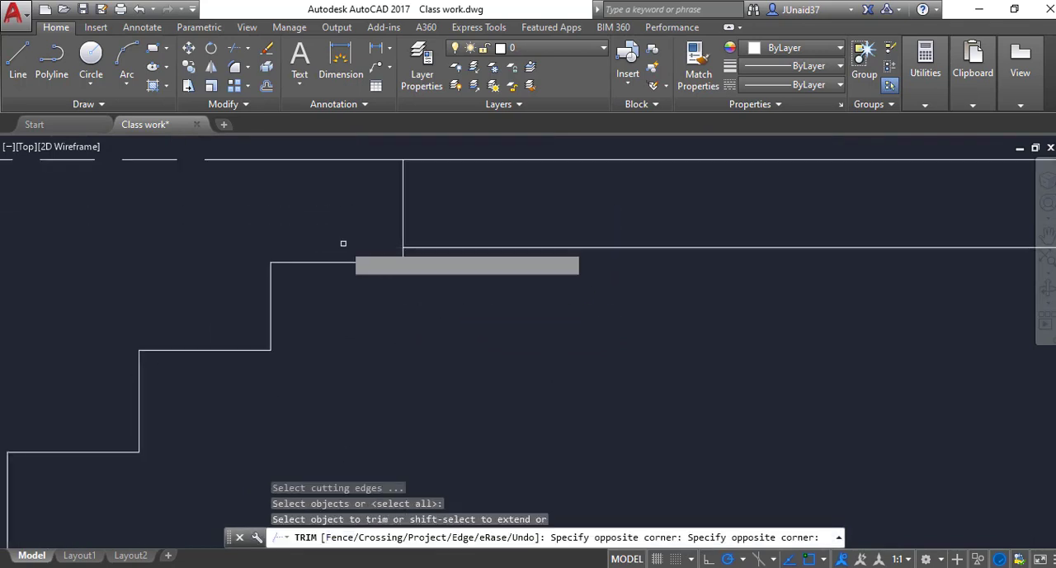
scroll(401, 284, down, 4)
middle_drag(396, 332, 457, 315)
scroll(454, 315, up, 1)
key(Escape)
key(Escape)
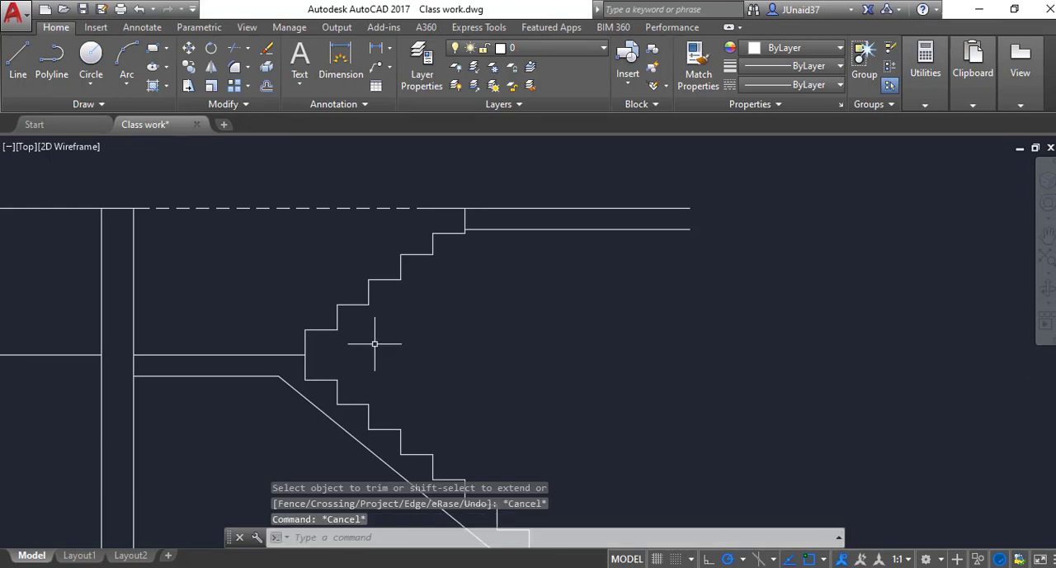
Step: Draw a sloped soffit line beneath the upper flight, from the top slab's underside to the front edge of the landing's top
text(l)
key(Return)
click(483, 229)
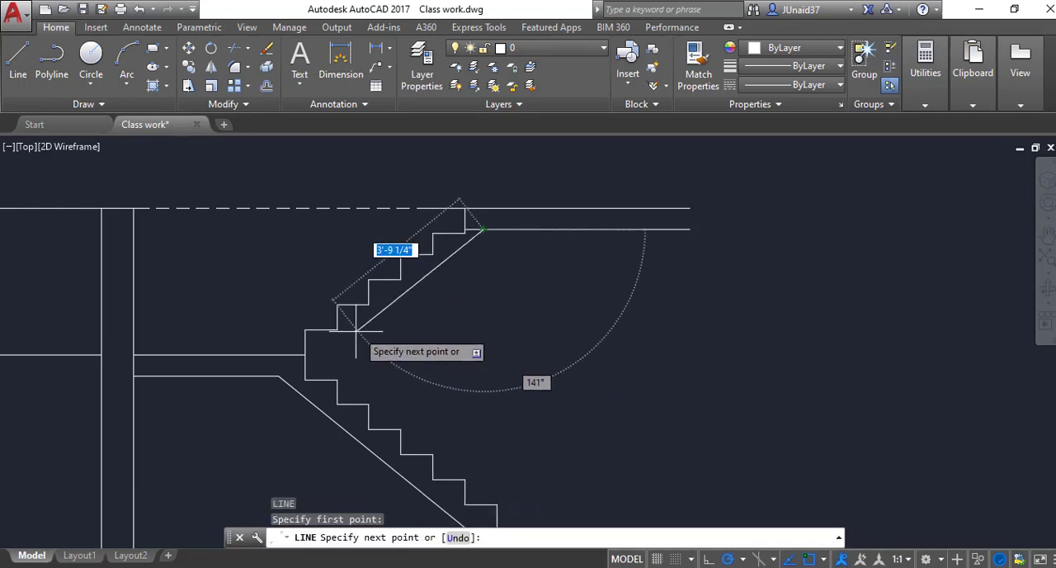
click(304, 356)
key(Escape)
key(Escape)
scroll(460, 302, up, 2)
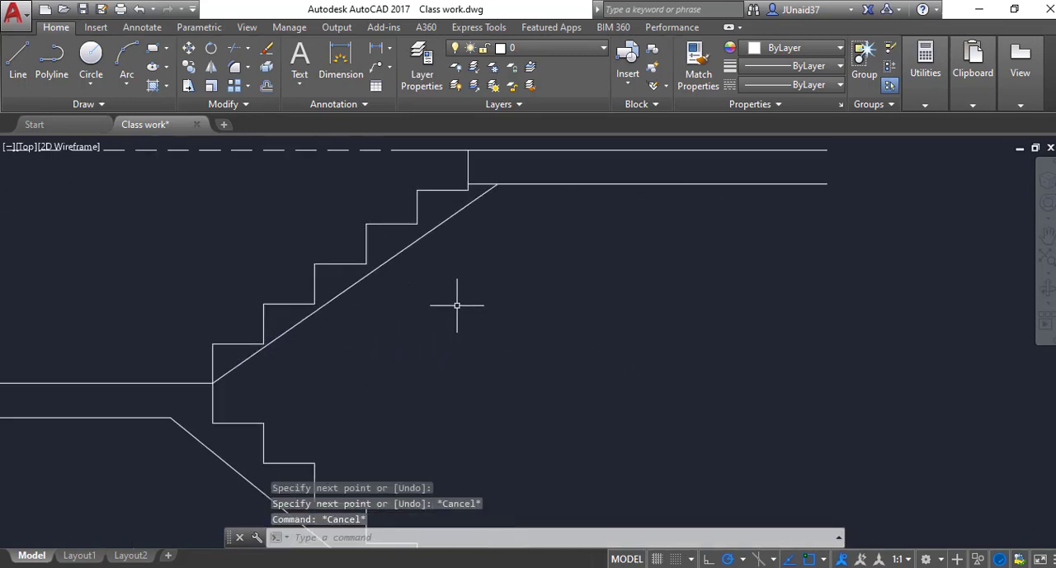
Step: Trim the top slab's underside between the topmost riser and the upper end of the sloped soffit
text(tr)
key(Return)
key(Return)
scroll(502, 217, down, 5)
scroll(306, 330, up, 5)
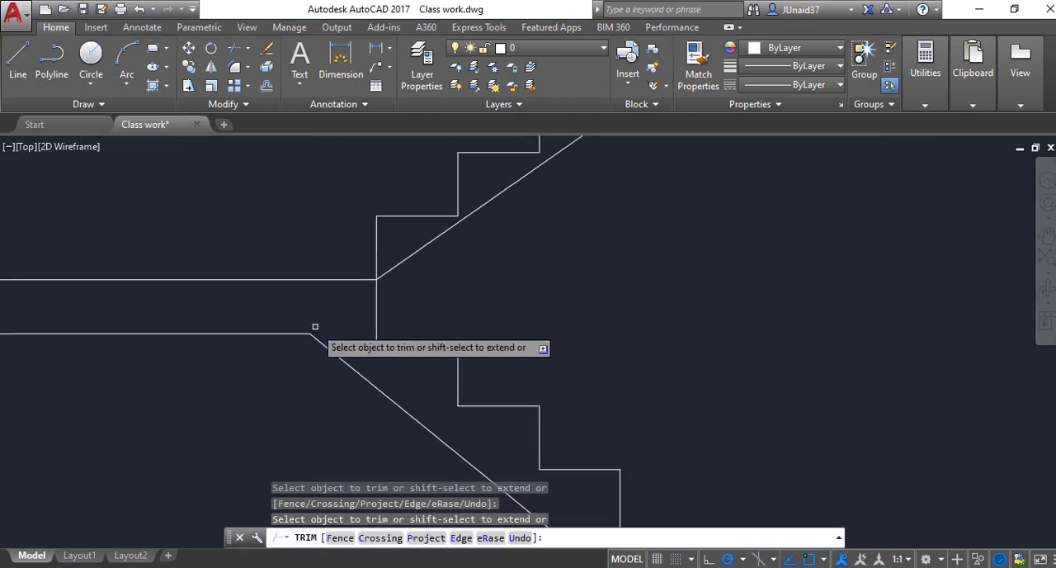
key(Escape)
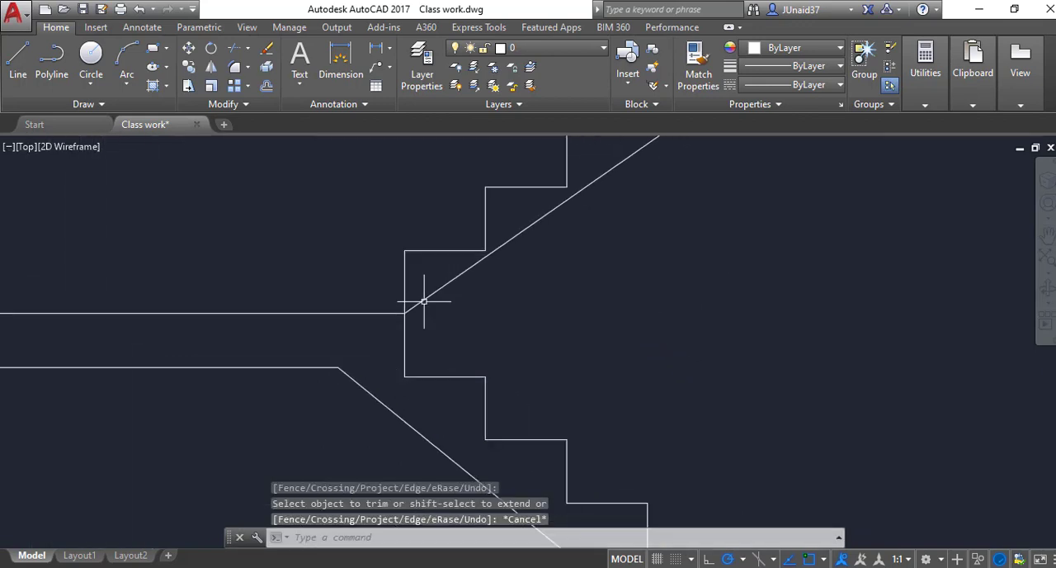
Step: Stretch the lower end of the upper flight's soffit down the riser line to a point below the landing's top
click(409, 309)
click(404, 313)
click(416, 359)
key(Escape)
scroll(416, 359, down, 3)
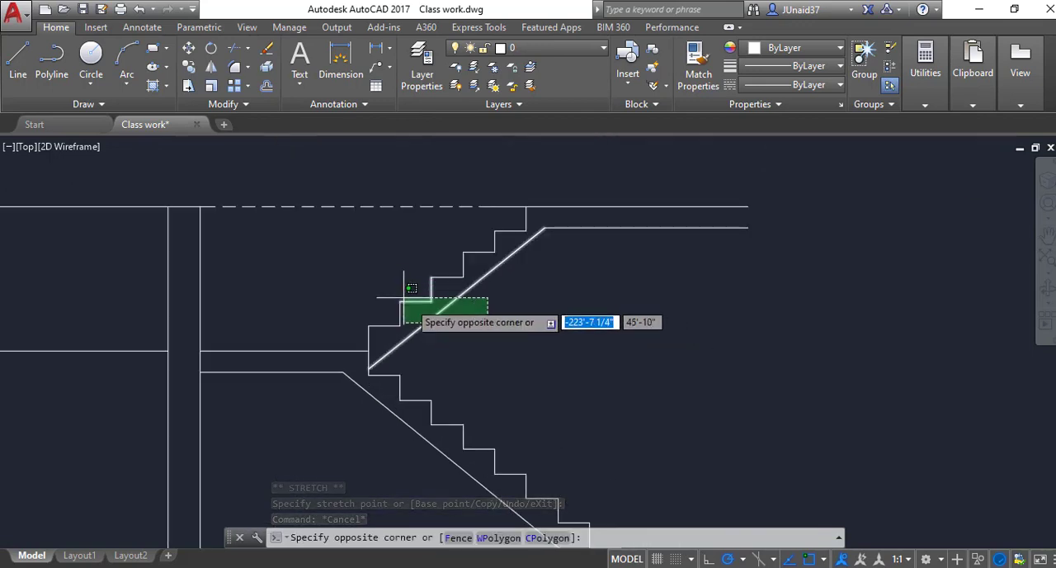
Step: Select the upper flight's treads, risers and soffit and set their colour to orange 242,103,34
key(Escape)
scroll(449, 335, down, 2)
click(509, 319)
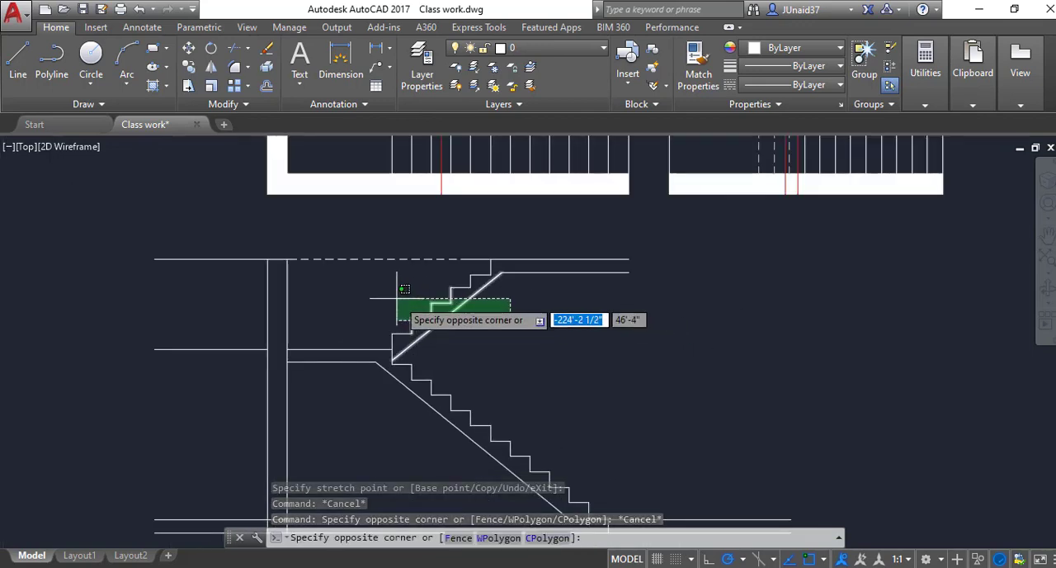
click(398, 273)
scroll(411, 338, up, 4)
click(392, 307)
click(359, 325)
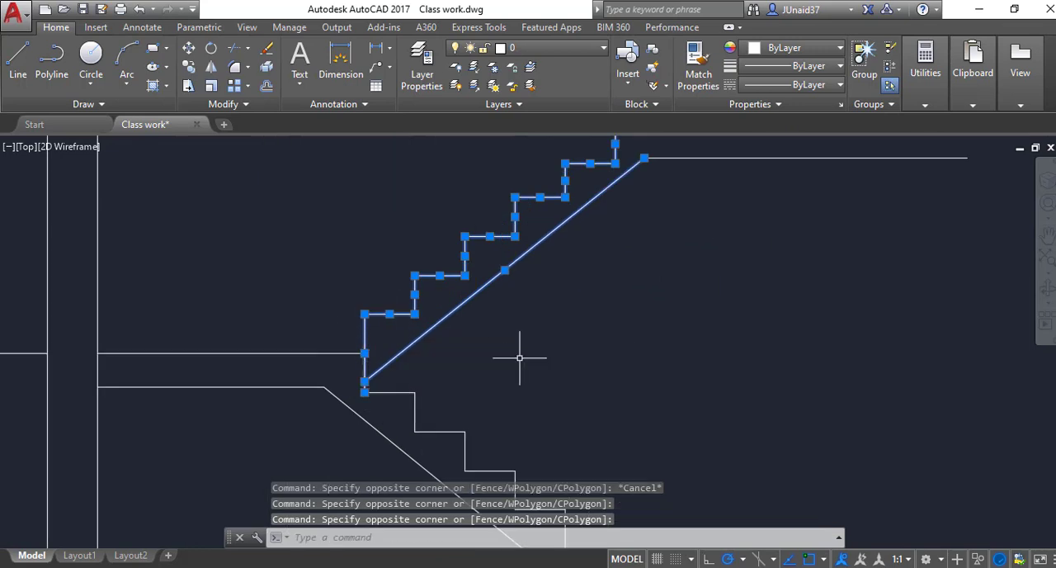
click(788, 69)
click(792, 48)
click(792, 48)
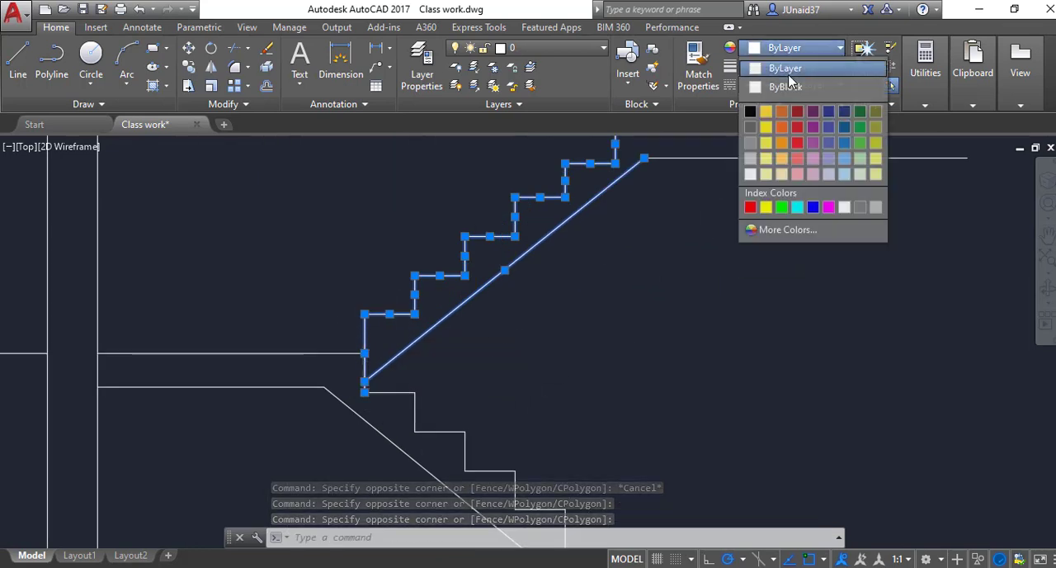
click(780, 138)
scroll(688, 266, down, 2)
key(Escape)
scroll(663, 314, down, 1)
scroll(462, 358, up, 3)
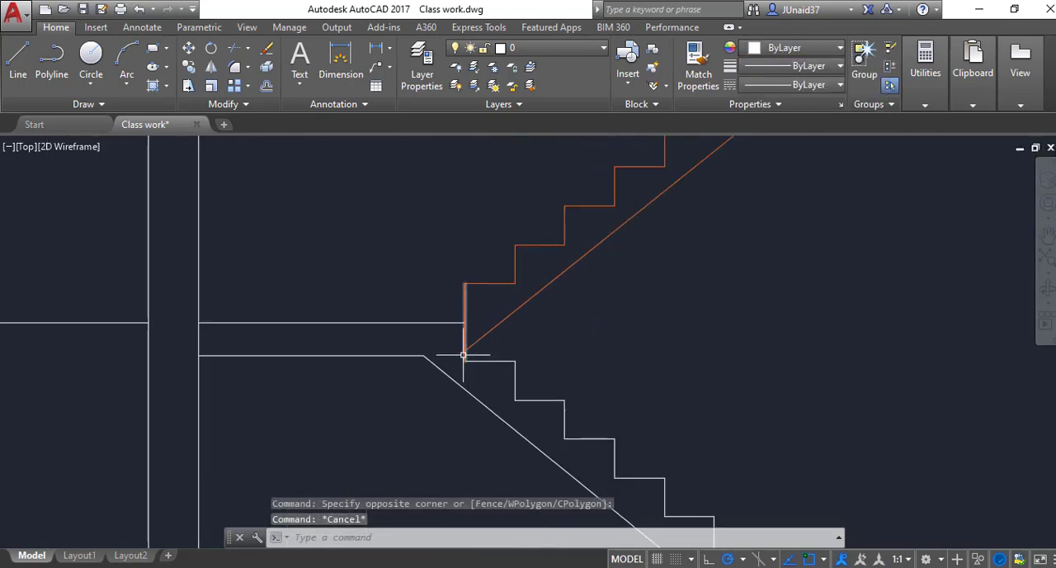
Step: Shorten the tall riser line at the landing by stretching its upper end down to the landing's top level
scroll(463, 354, up, 2)
click(463, 354)
click(462, 177)
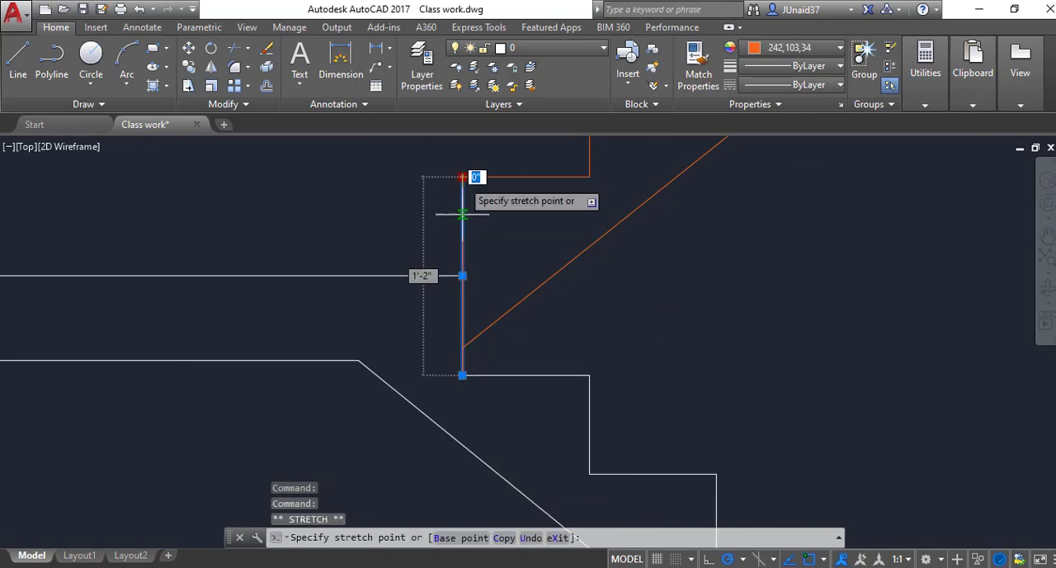
click(462, 346)
key(Escape)
Step: Draw a separate first riser for the upper flight between the landing's top and the first tread
text(l)
key(Return)
click(462, 275)
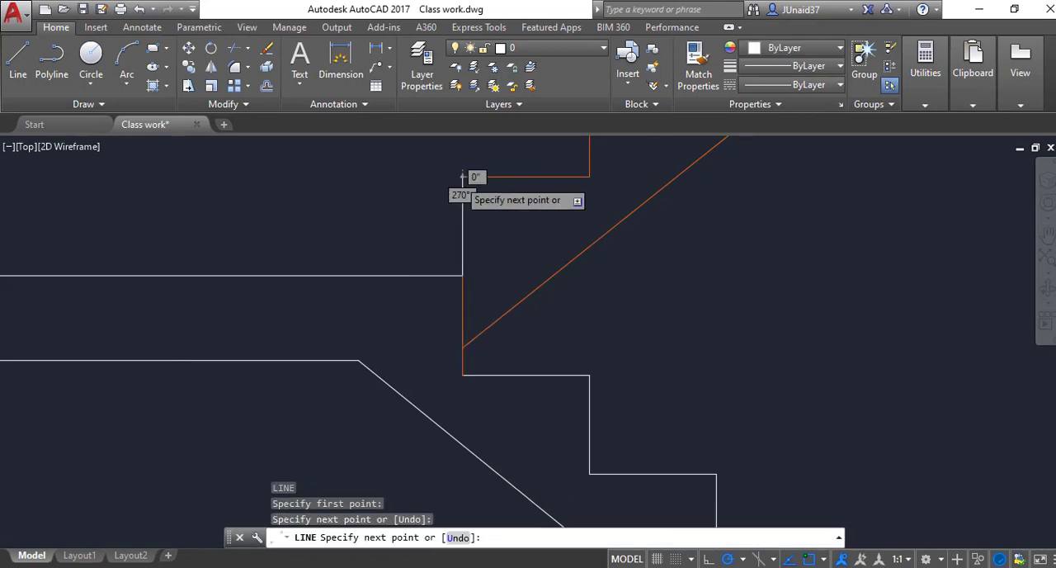
click(462, 177)
key(Escape)
Step: Match the riser segment below the landing's top to the properties of the lower flight's white tread
text(MA)
key(Return)
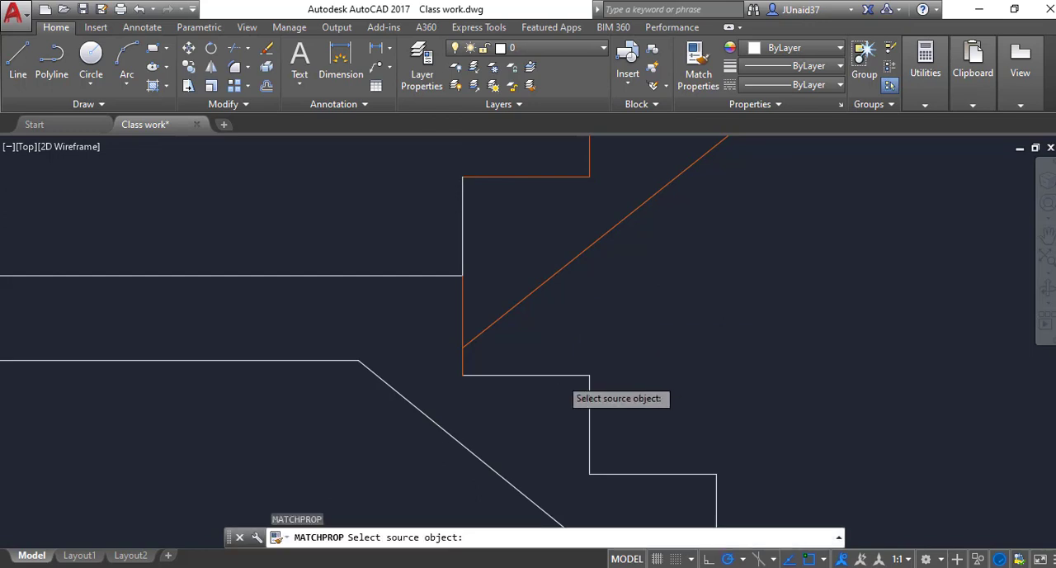
click(557, 374)
click(464, 361)
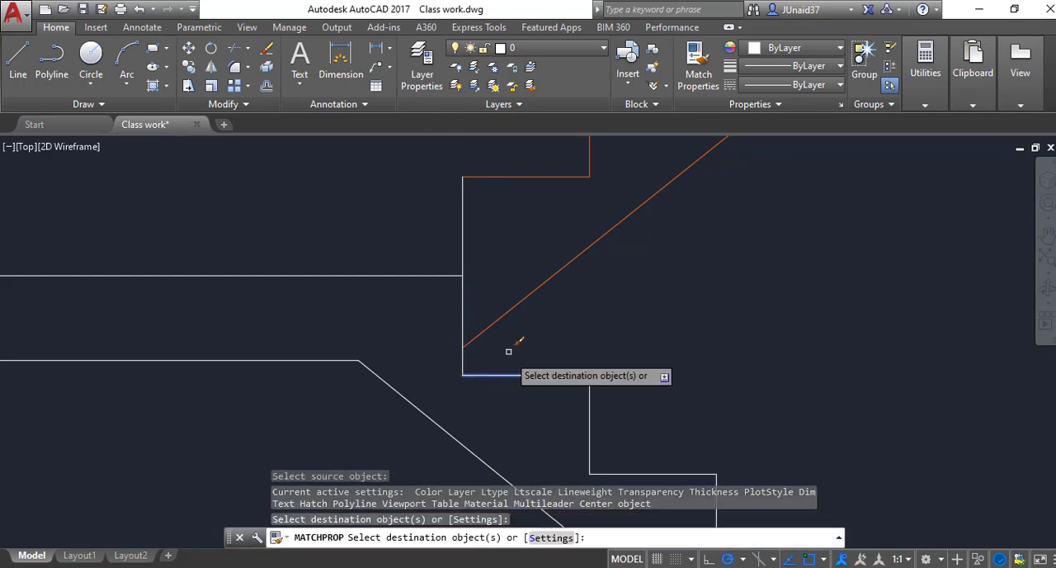
key(Escape)
Step: Match the upper flight's first riser to the properties of the orange soffit line
key(space)
click(503, 317)
click(462, 233)
key(Escape)
scroll(459, 285, down, 6)
key(Escape)
key(Escape)
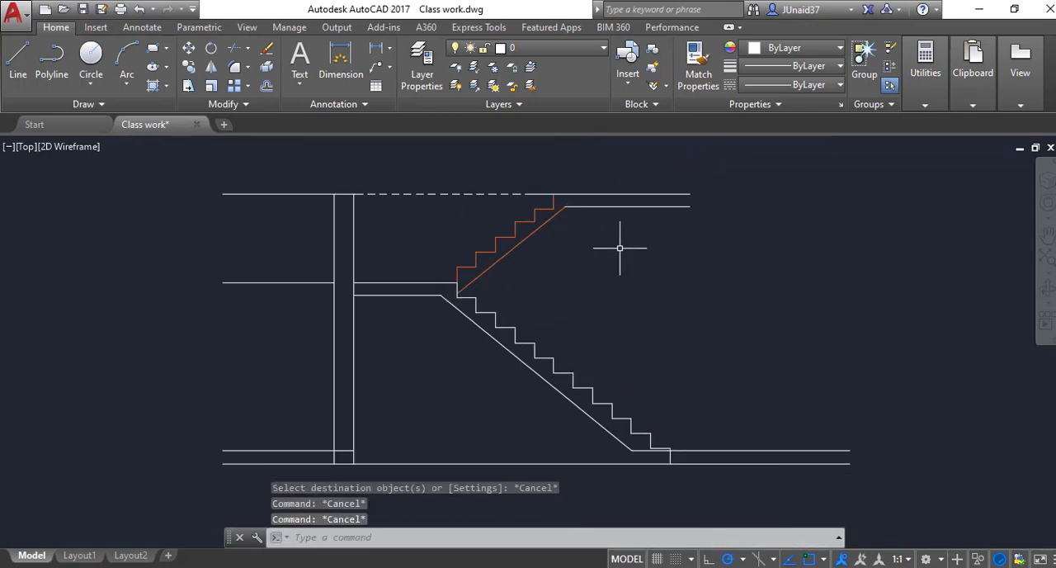
Step: Match both top floor slab lines beyond the upper flight to the orange soffit's properties
scroll(577, 260, up, 2)
text(MA)
key(Return)
click(489, 212)
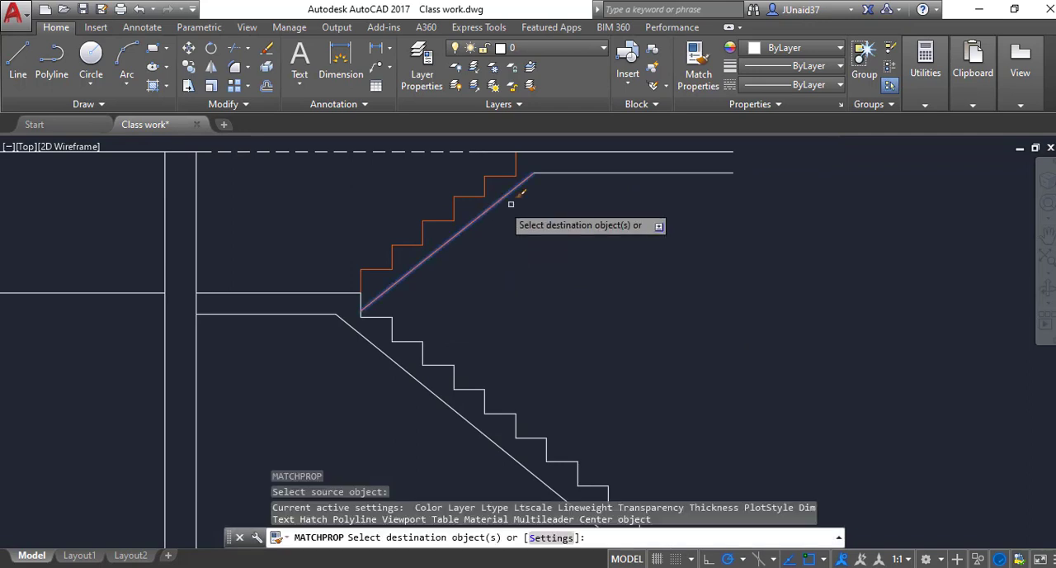
click(590, 208)
click(557, 146)
scroll(502, 278, down, 4)
key(Escape)
scroll(516, 273, up, 2)
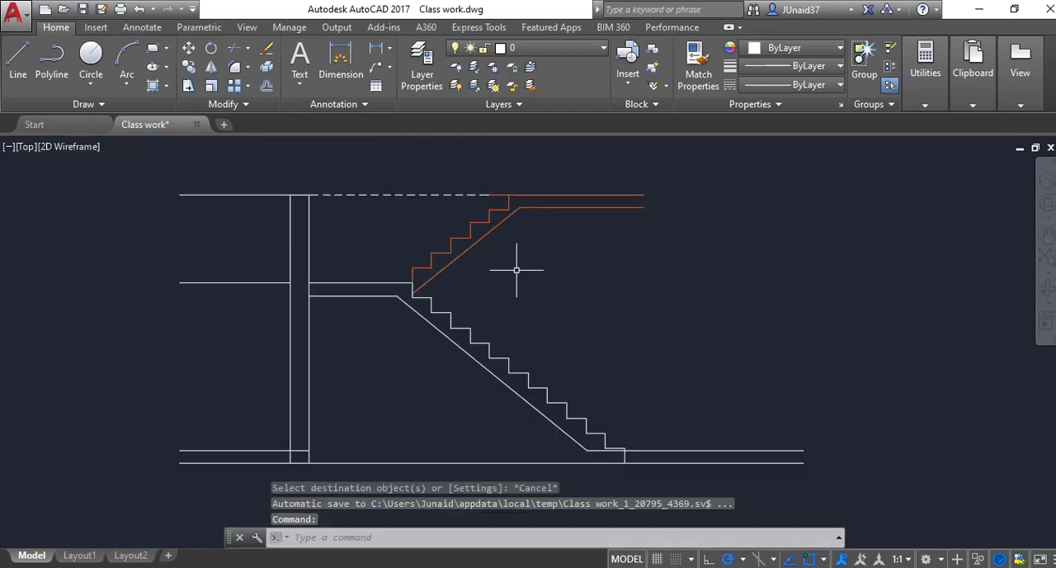
Step: Hatch the landing slab and lower flight with the AR-CONC pattern
scroll(413, 307, up, 2)
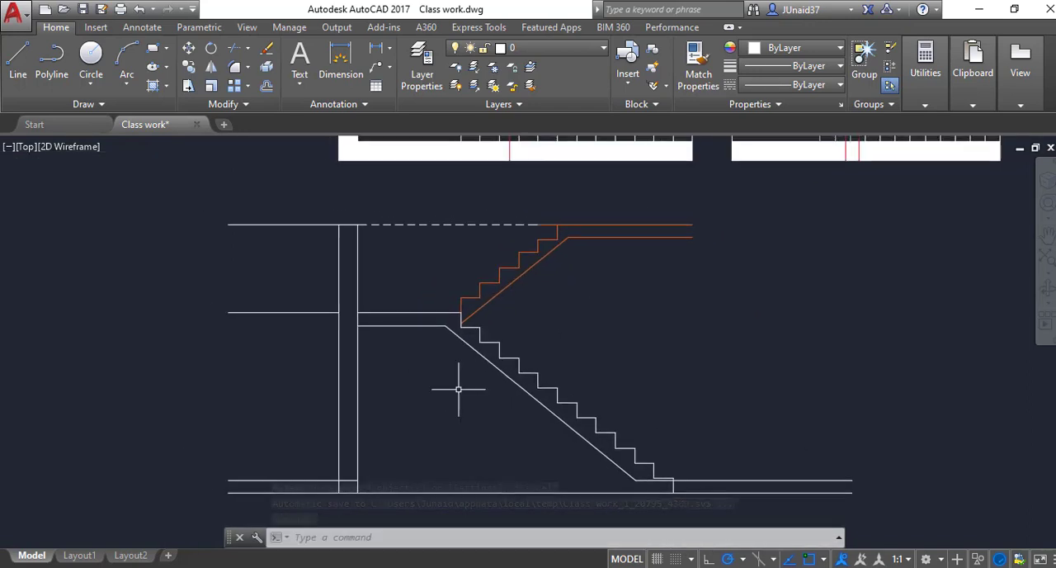
key(Return)
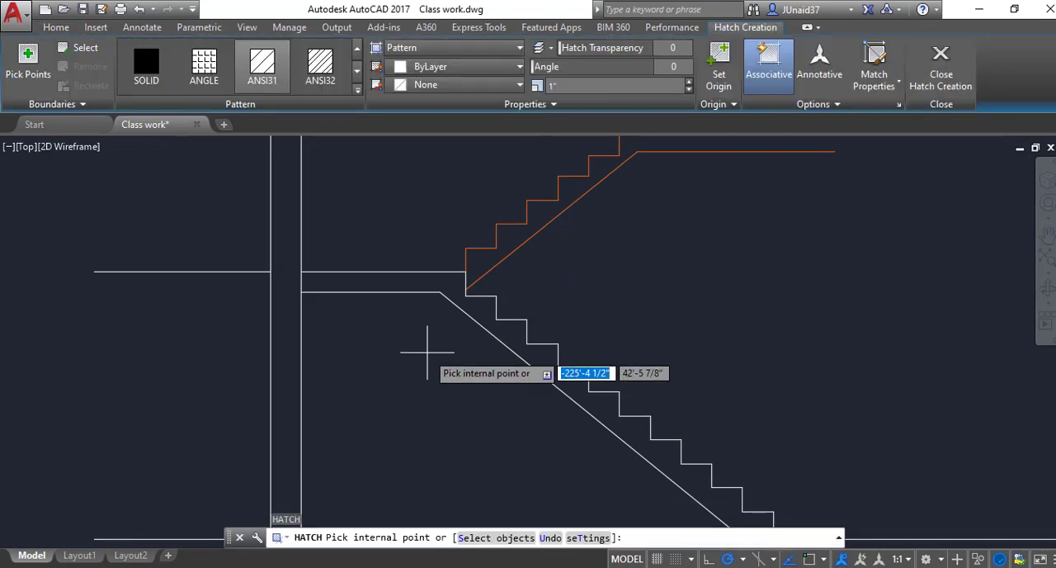
click(358, 76)
click(320, 66)
scroll(458, 342, down, 4)
click(475, 337)
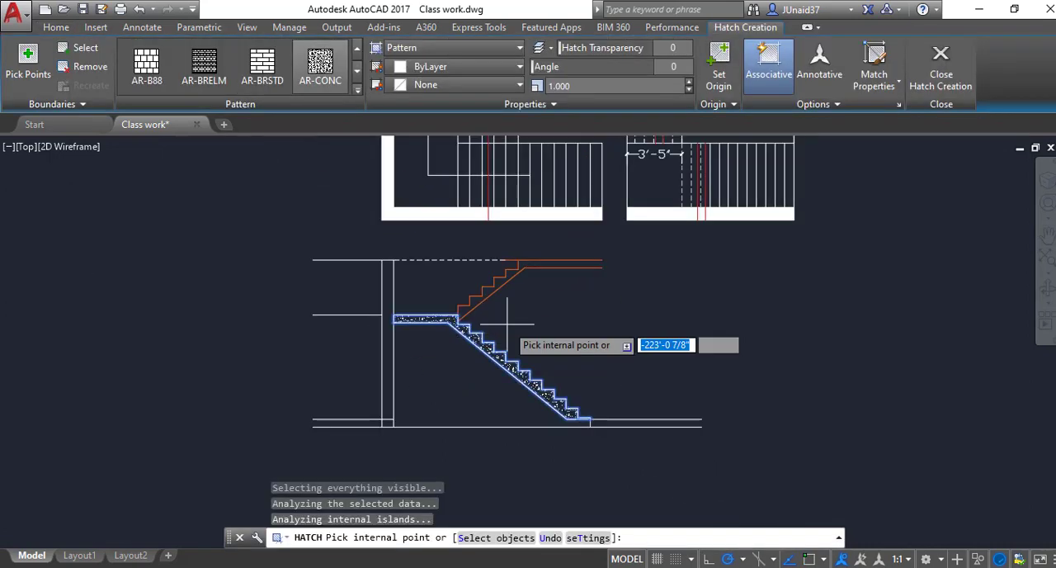
scroll(517, 325, up, 2)
key(Escape)
Step: Draw a short vertical line closing the open outer end of the top floor slab
key(l)
key(Return)
click(655, 235)
click(655, 221)
key(Escape)
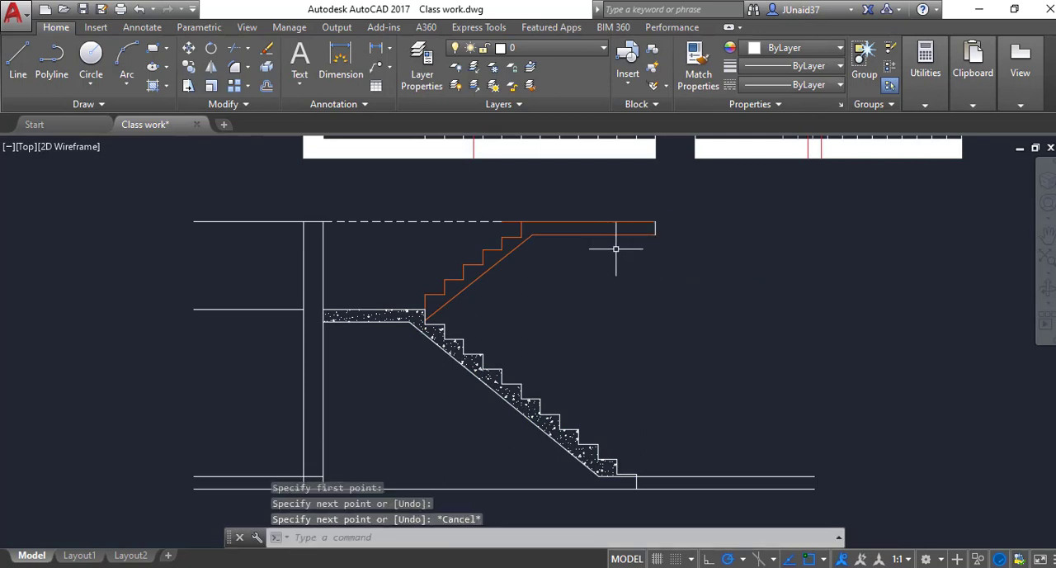
key(Return)
key(Return)
key(Return)
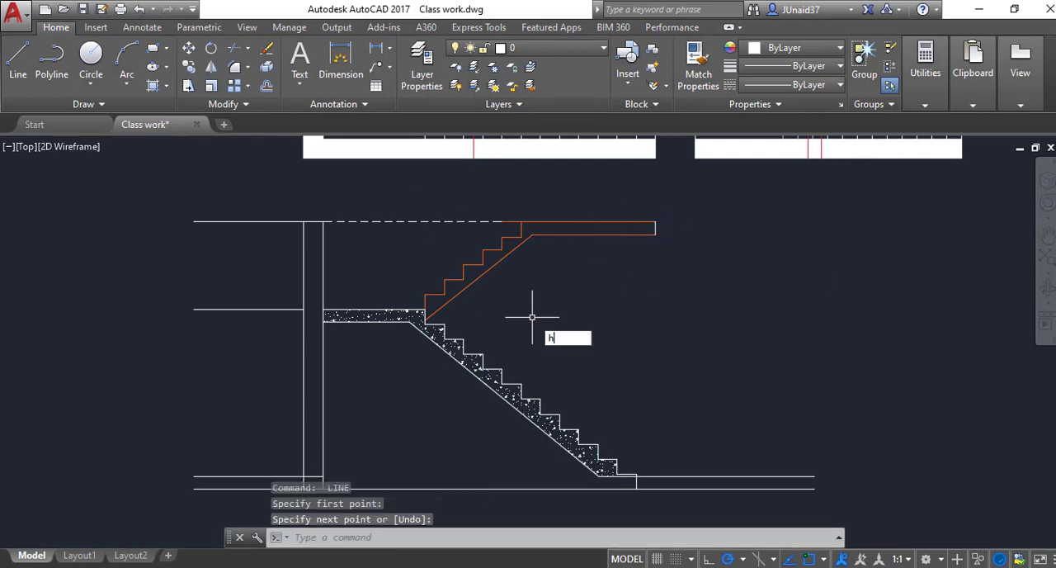
Step: Hatch the upper flight and top floor slab with the AR-CONC pattern
text(h)
key(Return)
click(491, 241)
key(Return)
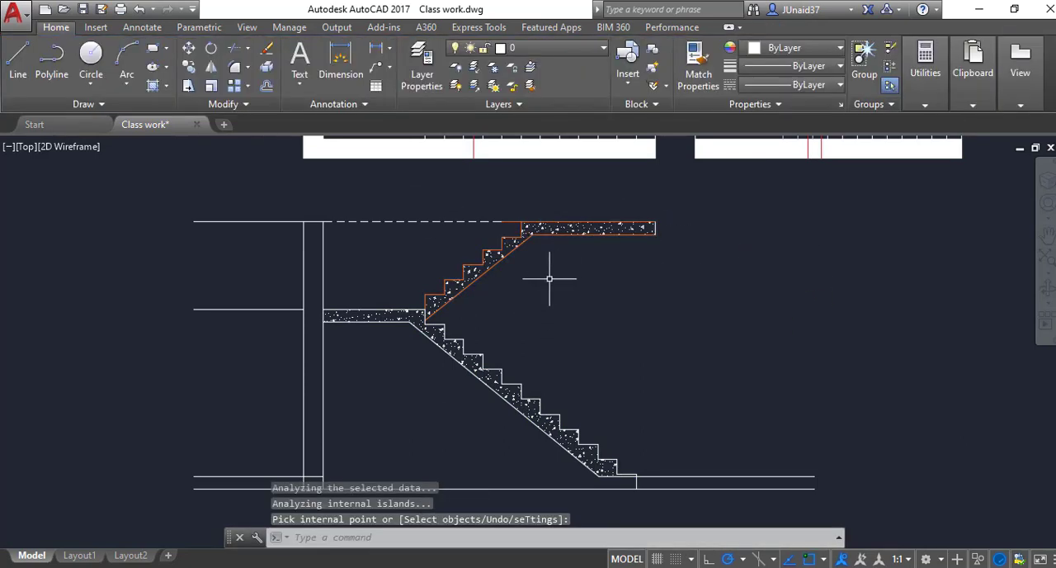
key(Escape)
Step: Extend the lower flight's sloped soffit down to the ground line
scroll(567, 395, up, 5)
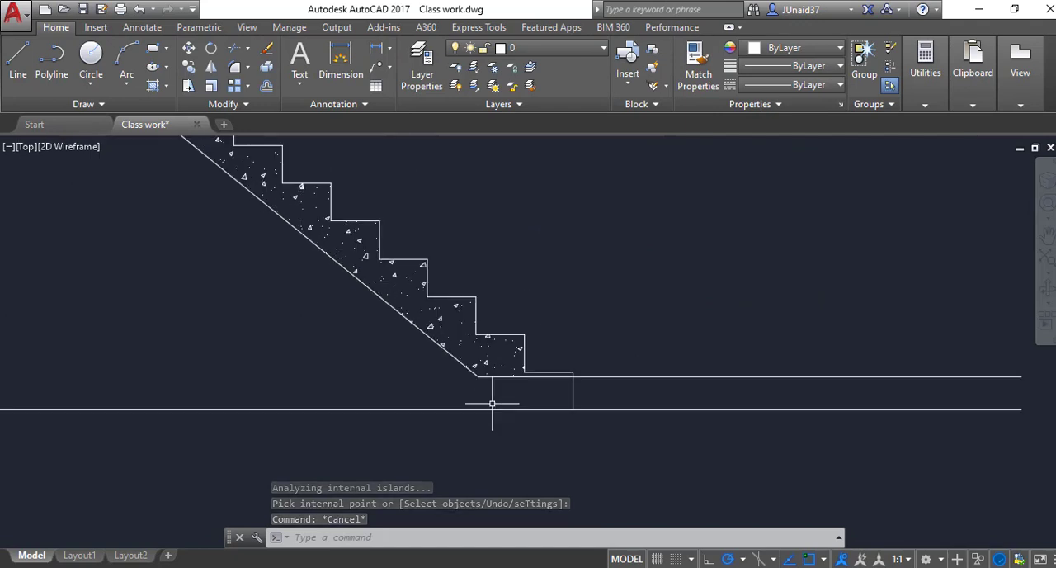
text(E)
text(x)
key(Return)
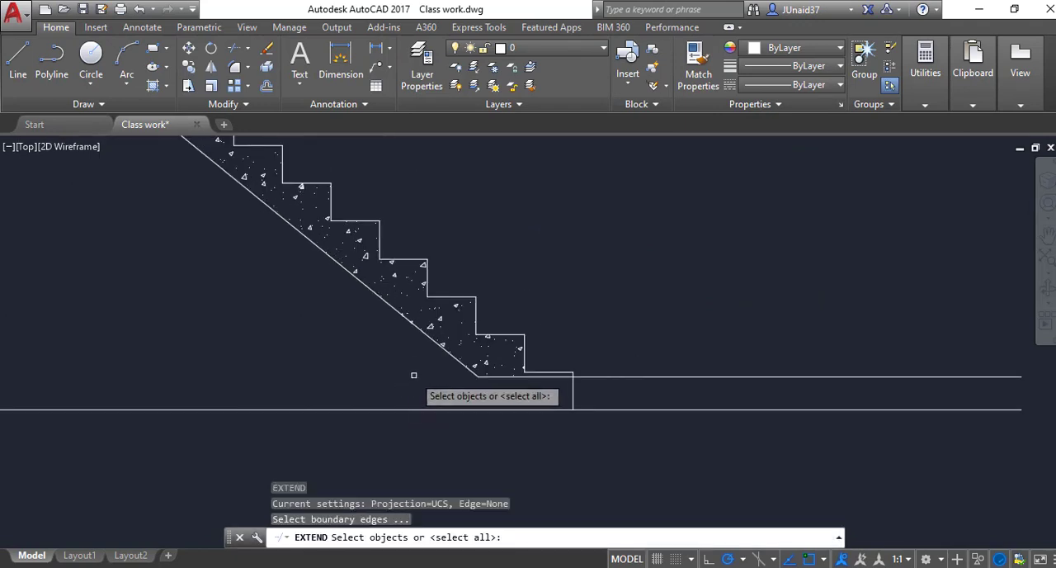
click(447, 354)
scroll(609, 389, up, 2)
key(Escape)
key(Escape)
key(Escape)
Step: Erase the offset ground line running from the lower flight's soffit beneath the bottom step
click(651, 347)
click(610, 394)
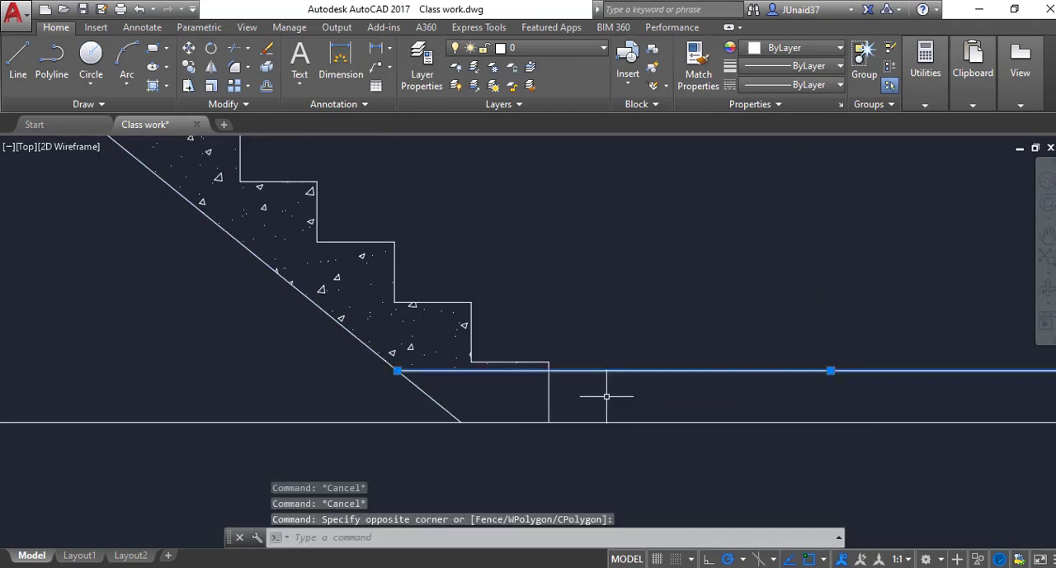
text(e)
key(Return)
scroll(563, 414, down, 4)
scroll(552, 431, down, 2)
scroll(528, 424, up, 2)
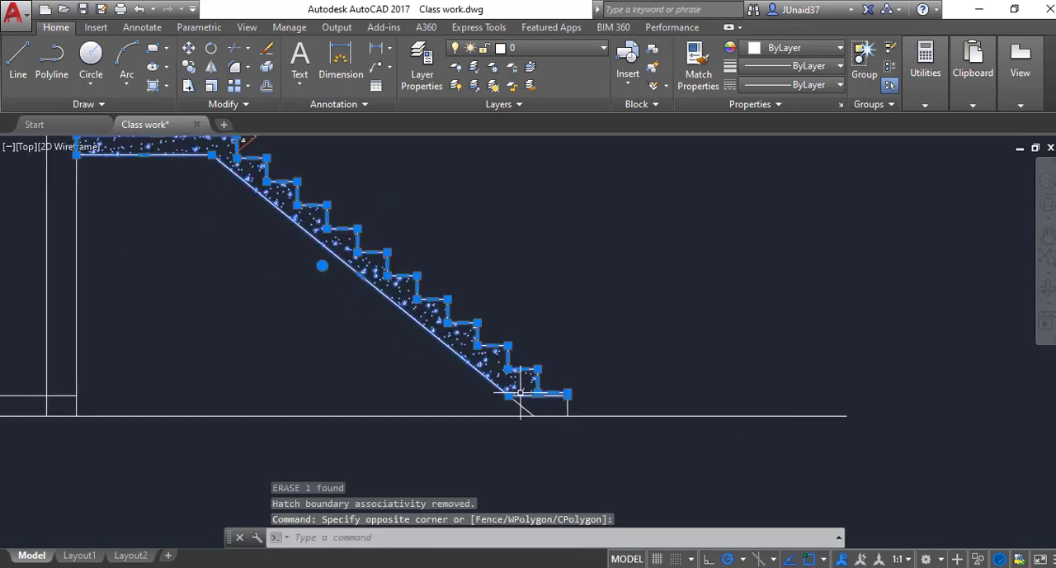
scroll(529, 396, up, 8)
key(Escape)
scroll(509, 360, down, 8)
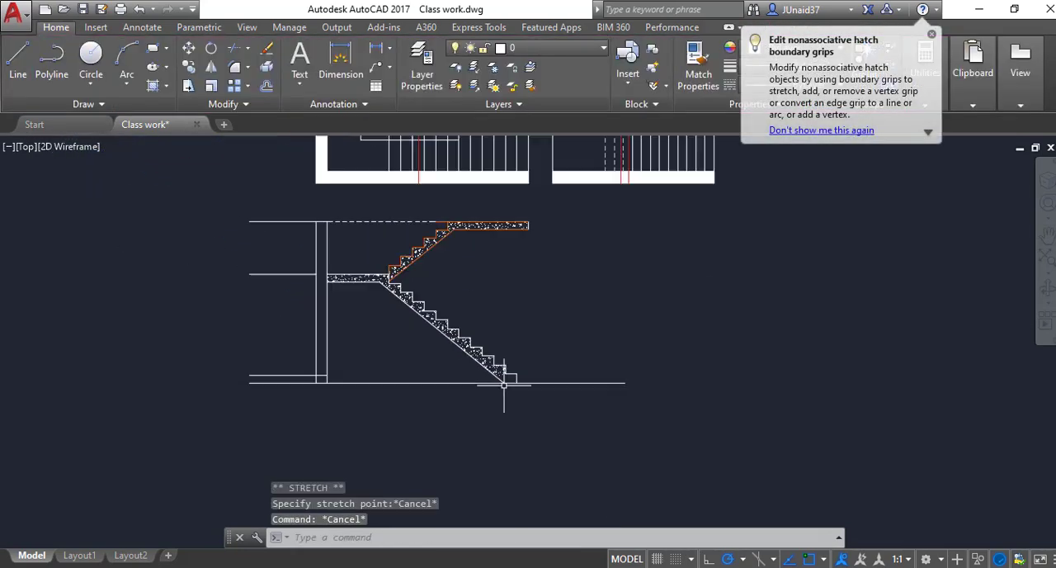
Step: Apply the AR-CONC hatch to the lower flight, including the bottom step down to the ground line
scroll(519, 401, up, 3)
text(h)
key(Return)
scroll(586, 383, up, 4)
click(591, 372)
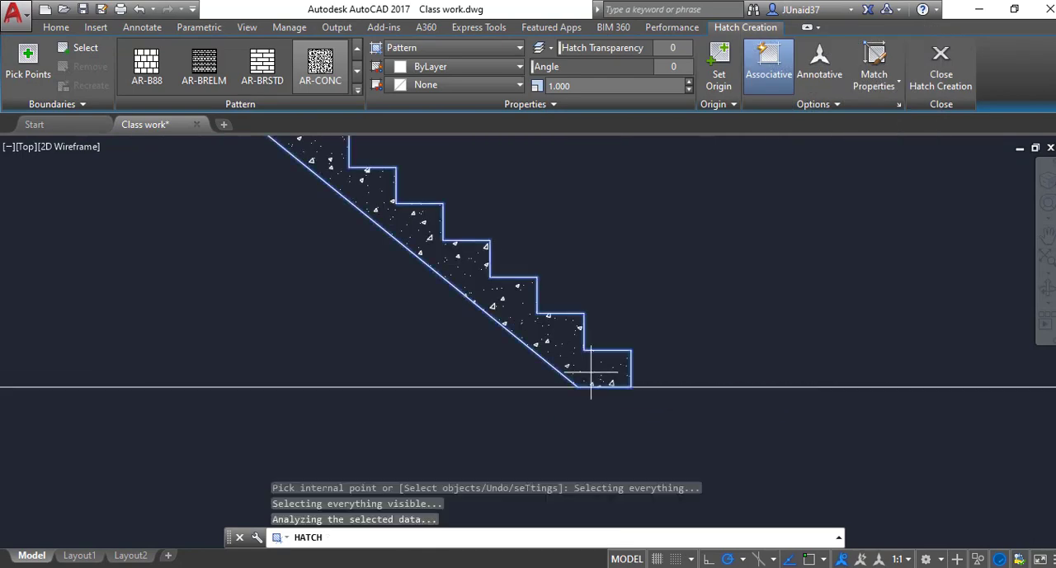
key(Return)
scroll(556, 440, down, 6)
scroll(599, 379, down, 2)
key(Escape)
key(Escape)
scroll(527, 378, up, 4)
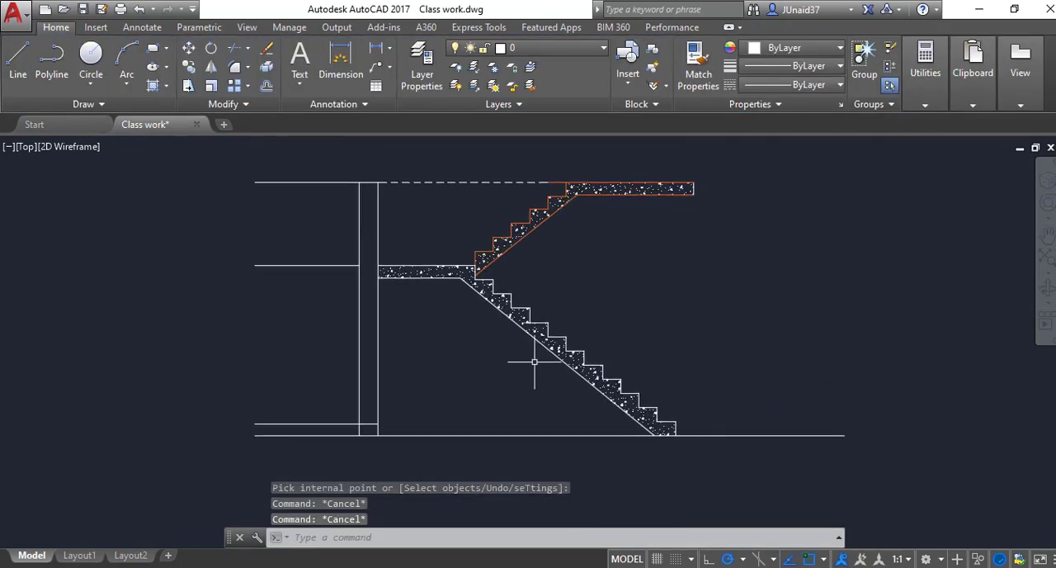
scroll(492, 367, down, 4)
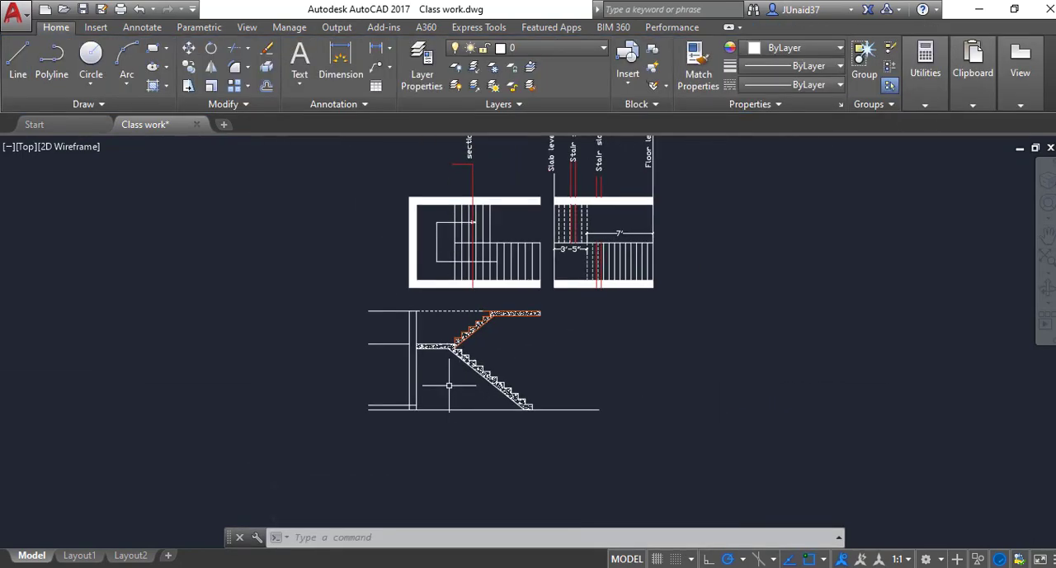
scroll(490, 324, up, 3)
key(Escape)
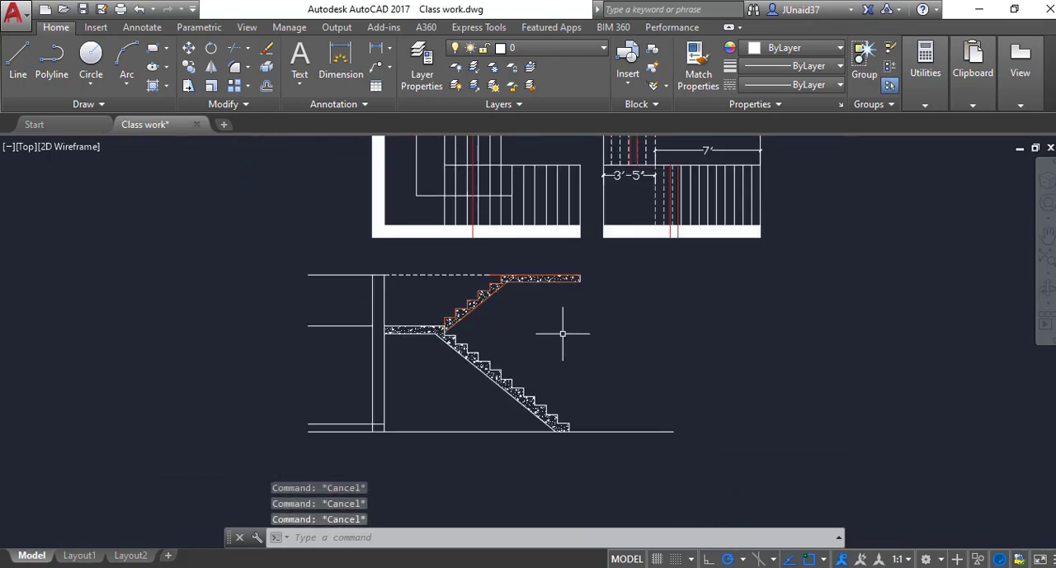